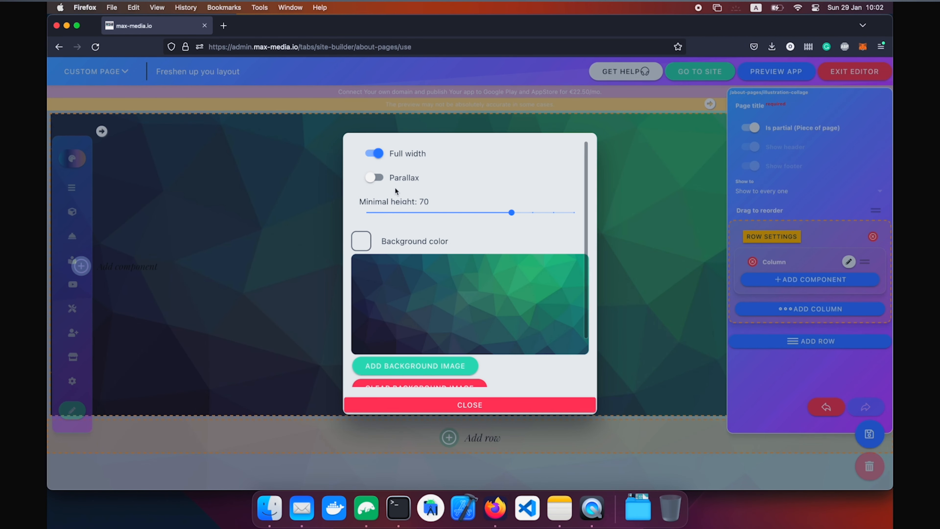
pyautogui.scroll(-3, 424, 299)
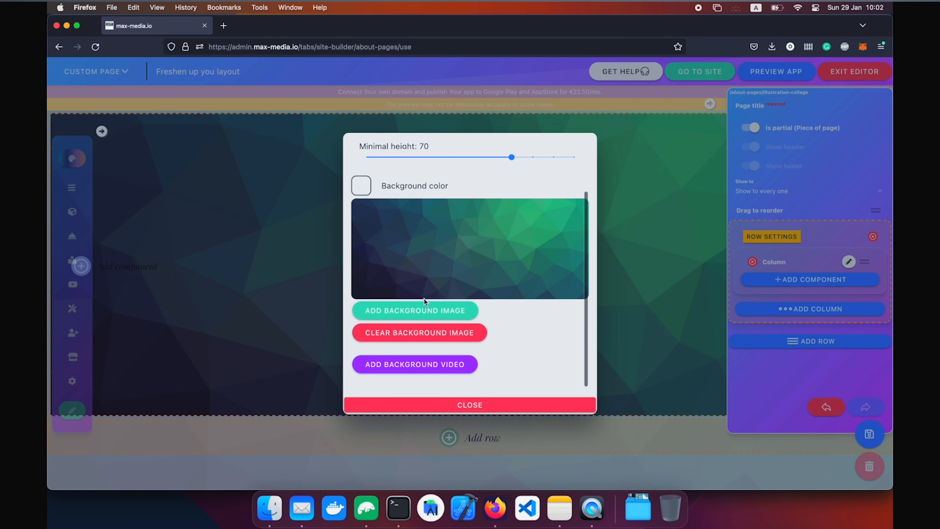
pyautogui.click(440, 370)
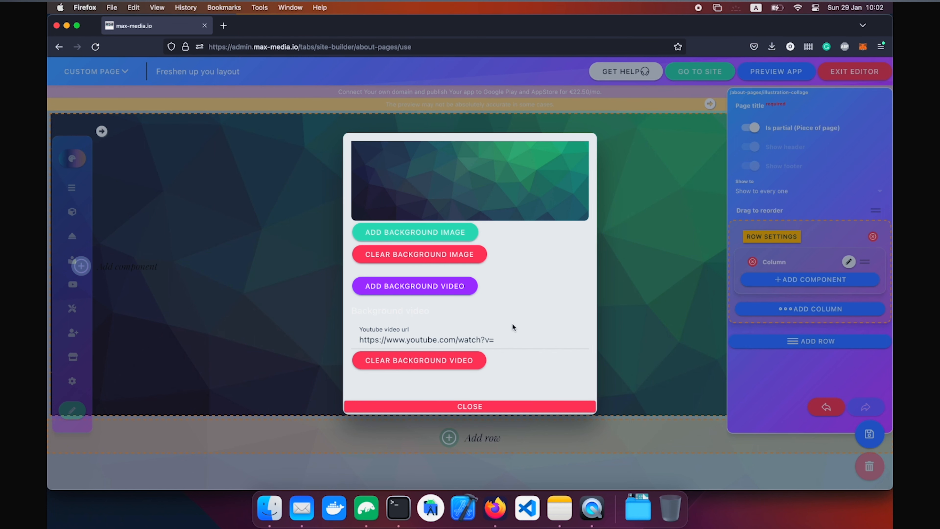
pyautogui.click(449, 359)
pyautogui.scroll(3, 466, 251)
pyautogui.scroll(2, 481, 265)
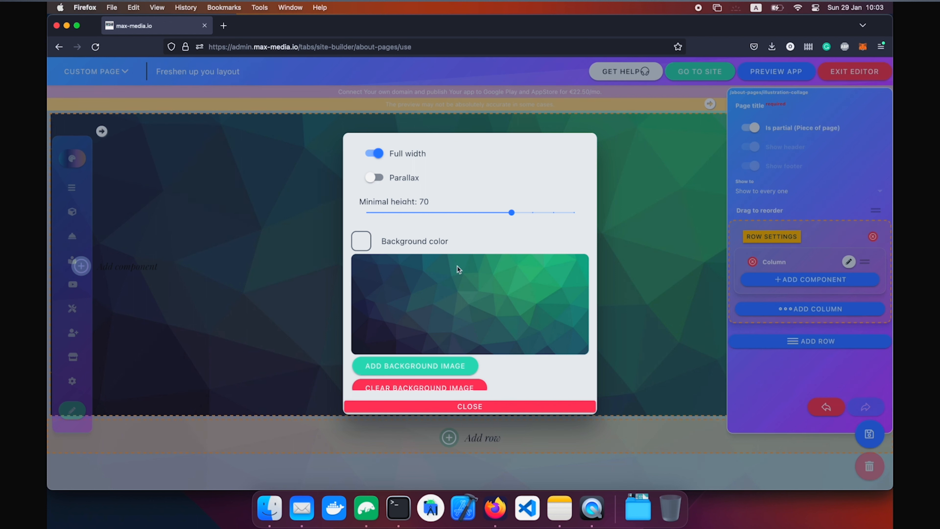
# Turn on parallax for the background row and add a Text component to its column.
pyautogui.click(371, 178)
pyautogui.click(493, 406)
pyautogui.click(510, 297)
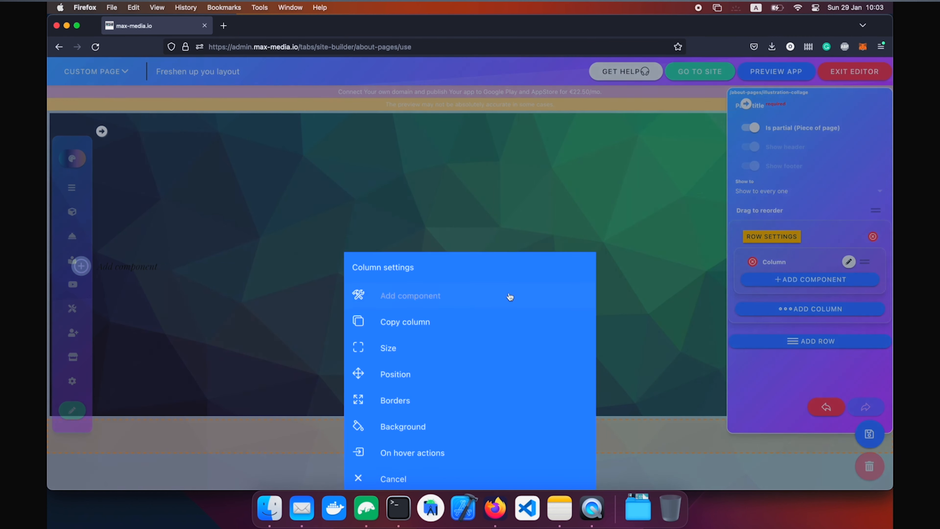
pyautogui.click(477, 294)
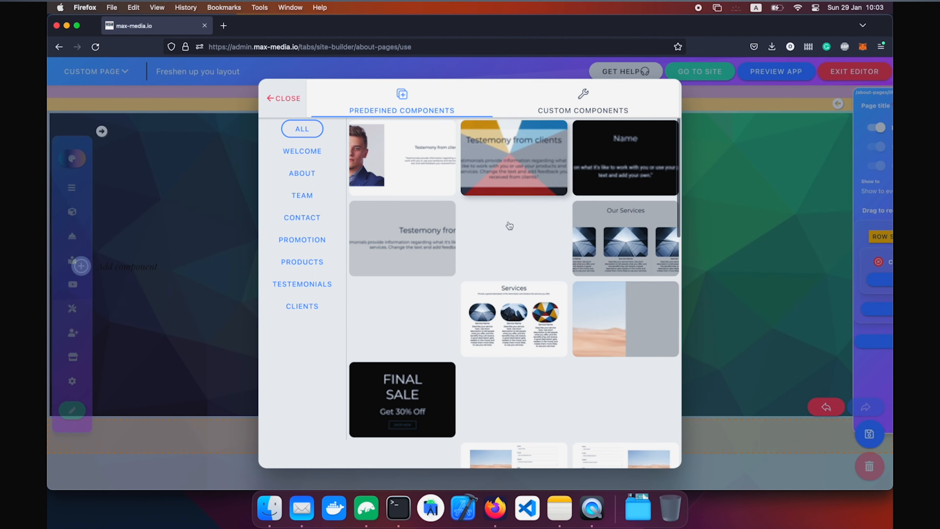
pyautogui.click(621, 89)
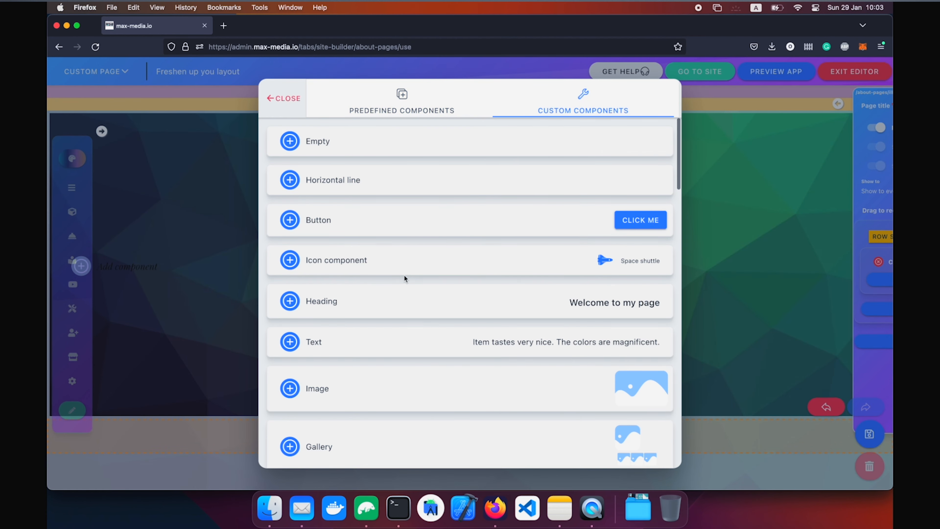
pyautogui.click(393, 340)
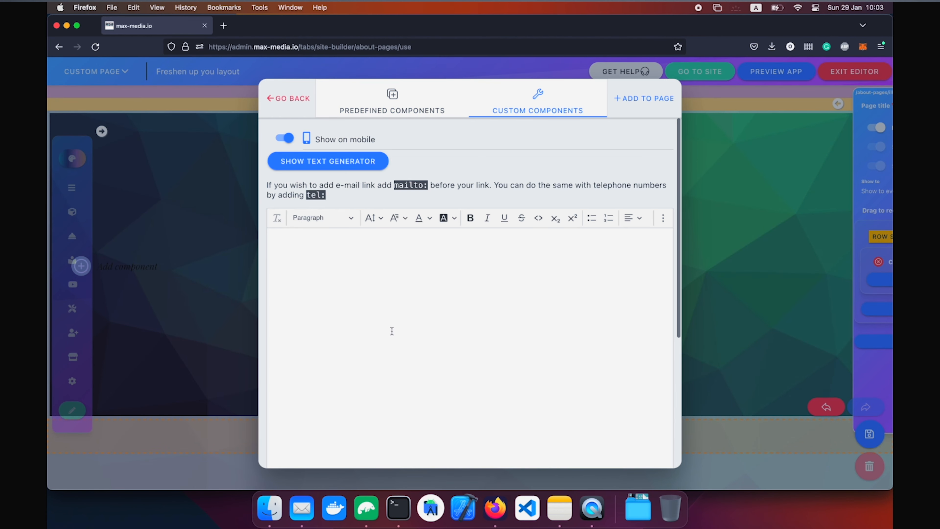
# Write the 'Hello to my website' heading as a Bigger, centred Heading 1 and add it.
pyautogui.click(393, 277)
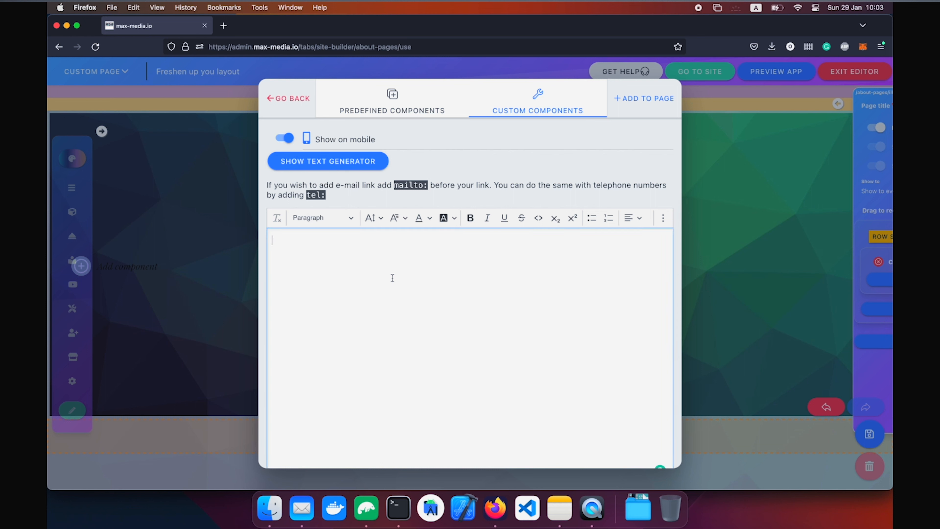
pyautogui.write('Hello to my webs')
pyautogui.press('super+a')
pyautogui.click(336, 228)
pyautogui.click(336, 254)
pyautogui.click(372, 219)
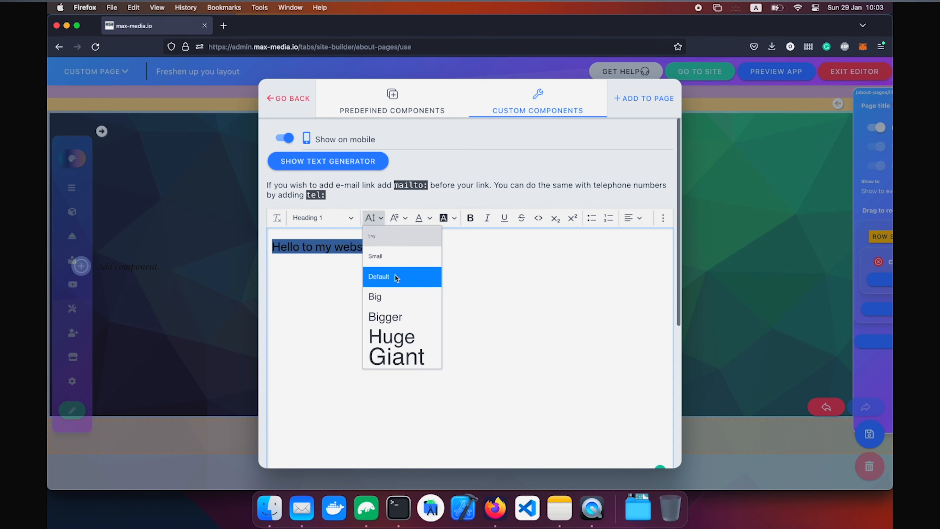
pyautogui.click(394, 320)
pyautogui.click(633, 223)
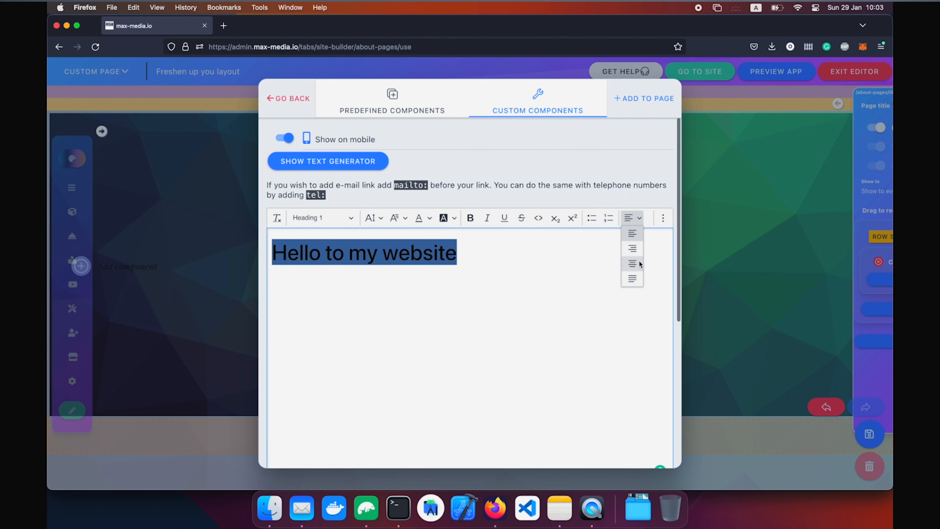
pyautogui.click(637, 263)
pyautogui.click(644, 99)
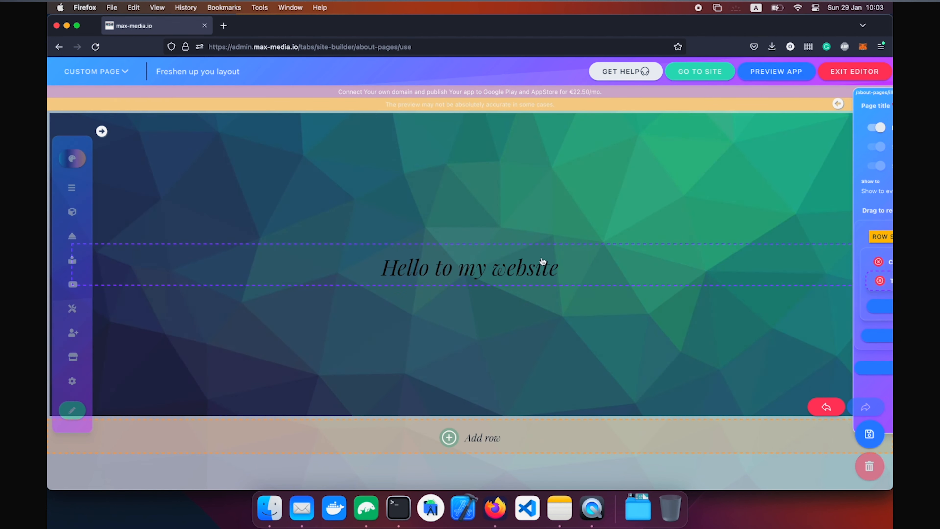
# Recolour the heading text to a light colour and apply the change.
pyautogui.click(560, 272)
pyautogui.click(455, 352)
pyautogui.click(494, 255)
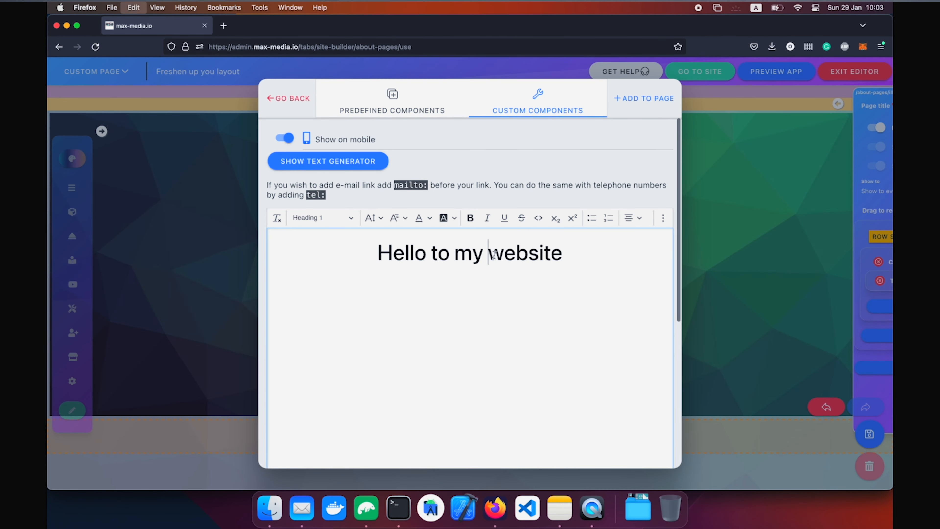
pyautogui.tripleClick(494, 255)
pyautogui.click(422, 217)
pyautogui.scroll(-2, 452, 345)
pyautogui.click(421, 384)
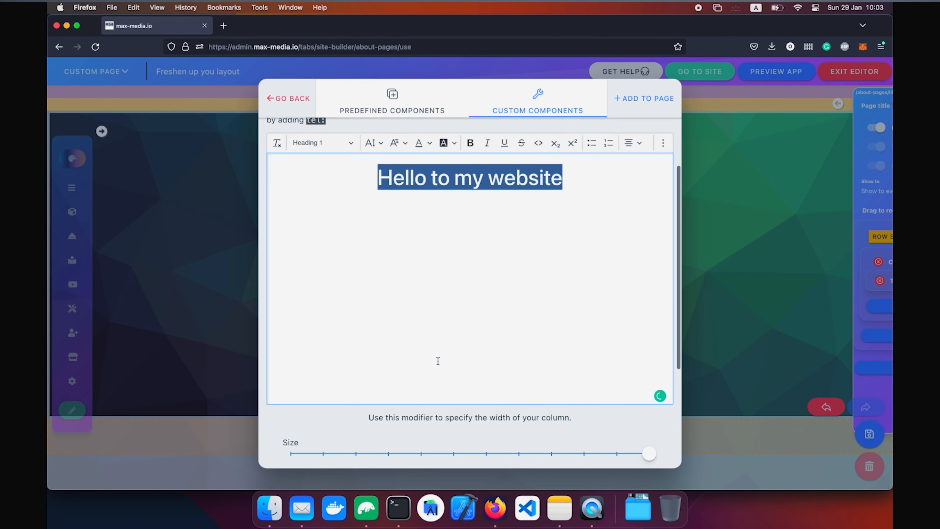
pyautogui.click(646, 99)
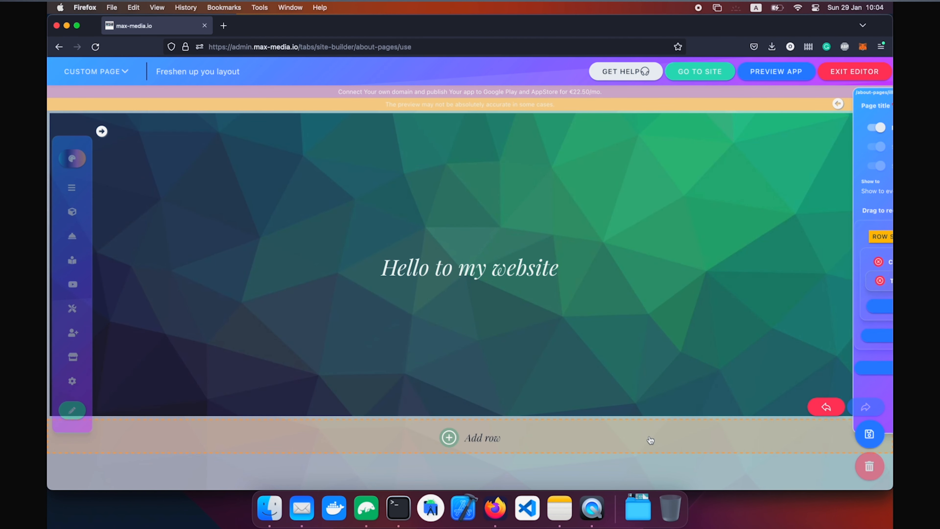
# Add a new full-width row with minimal height 40 and the polygon background image.
pyautogui.click(598, 441)
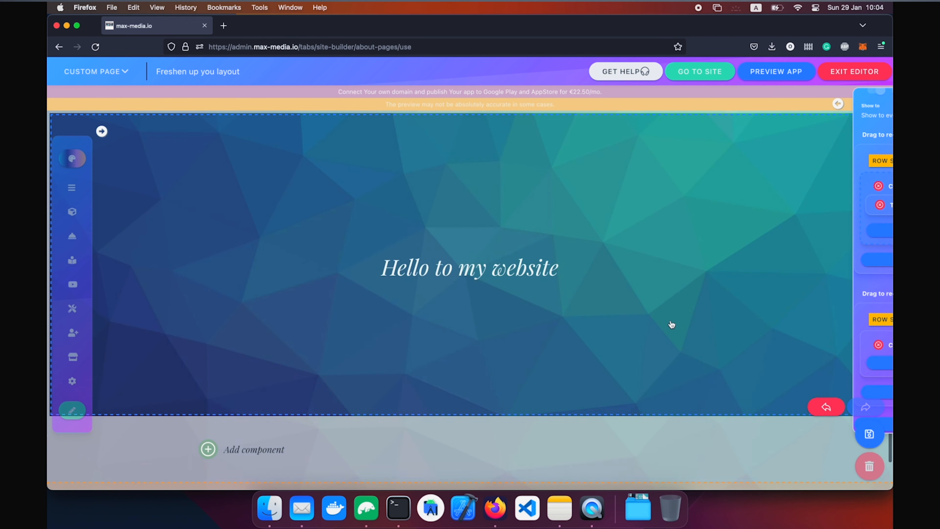
pyautogui.moveTo(877, 319)
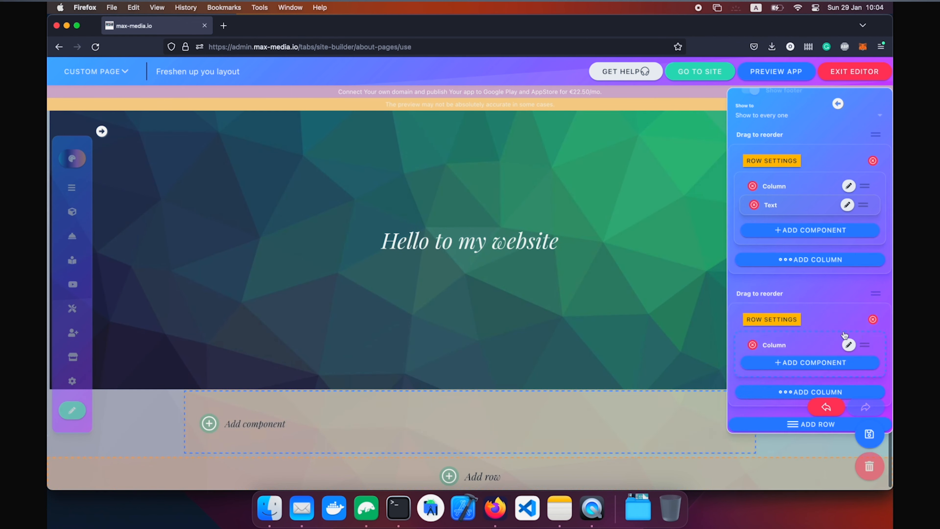
pyautogui.click(771, 318)
pyautogui.click(374, 153)
pyautogui.moveTo(366, 212); pyautogui.dragTo(444, 215)
pyautogui.click(416, 266)
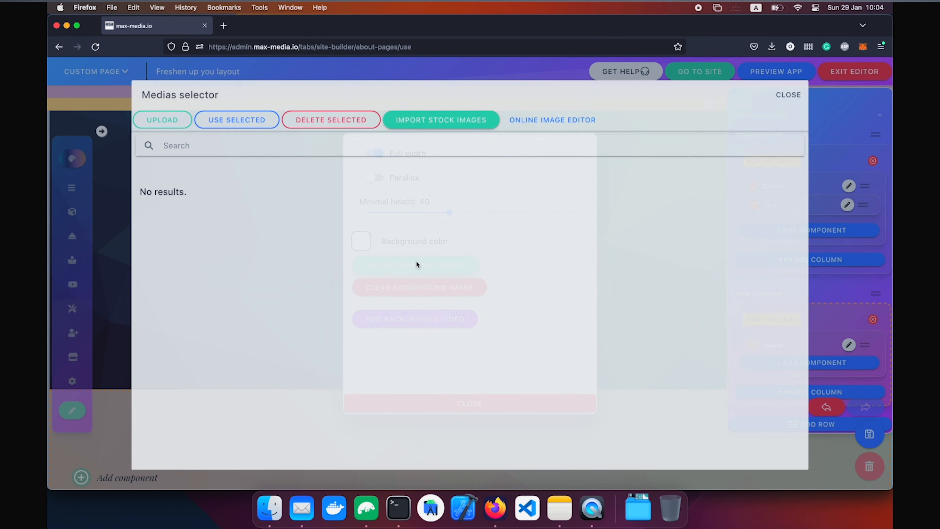
pyautogui.click(426, 235)
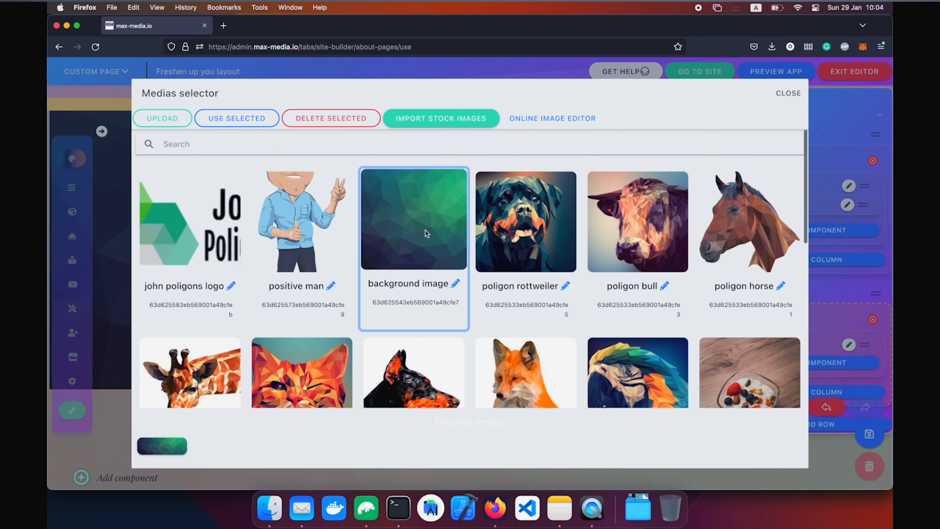
pyautogui.click(500, 222)
pyautogui.click(431, 222)
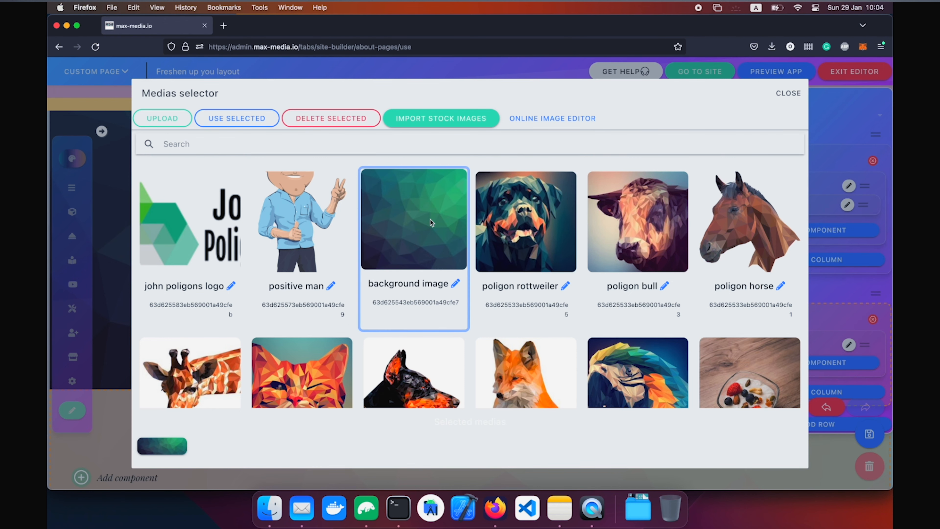
pyautogui.click(221, 122)
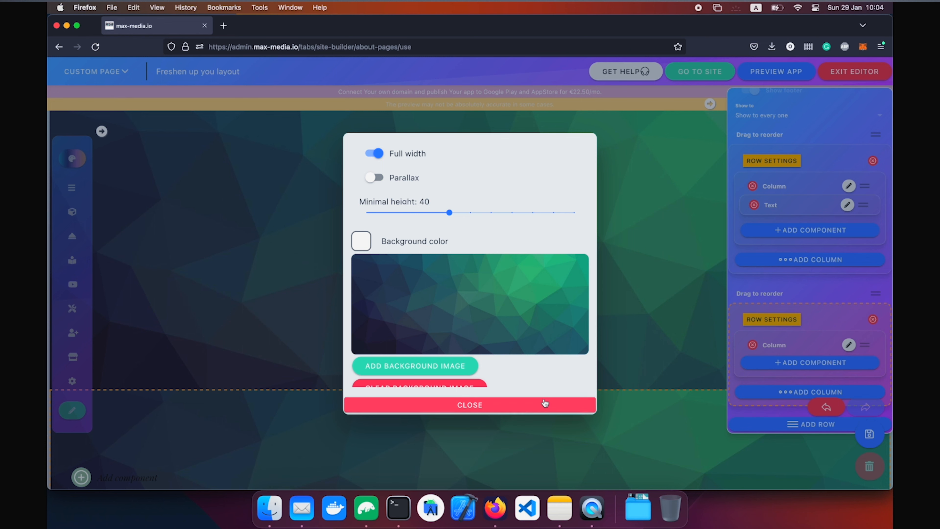
pyautogui.click(507, 405)
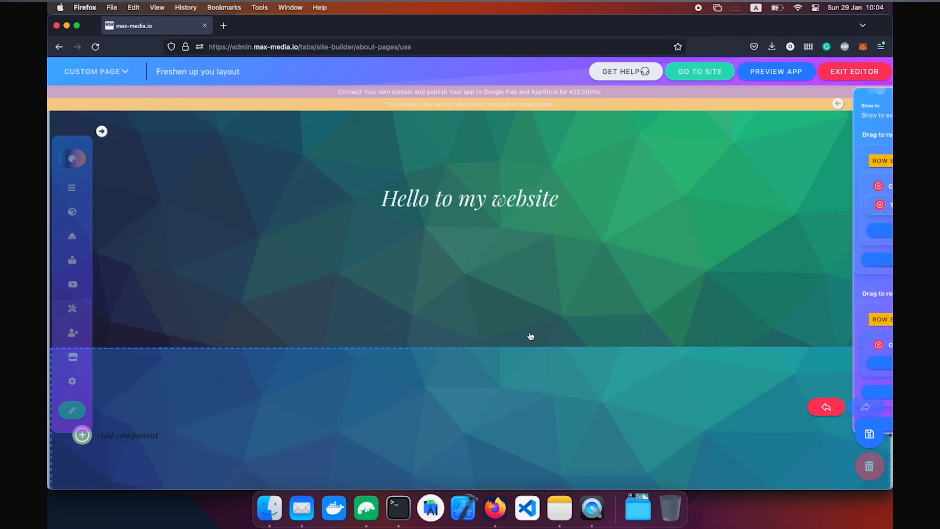
# Turn on parallax for the second row.
pyautogui.scroll(3, 530, 336)
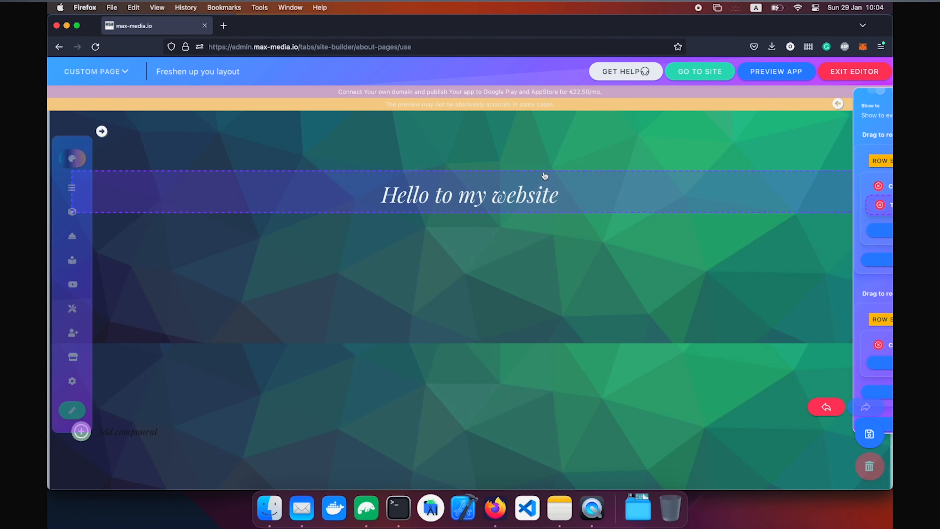
pyautogui.scroll(-2, 544, 176)
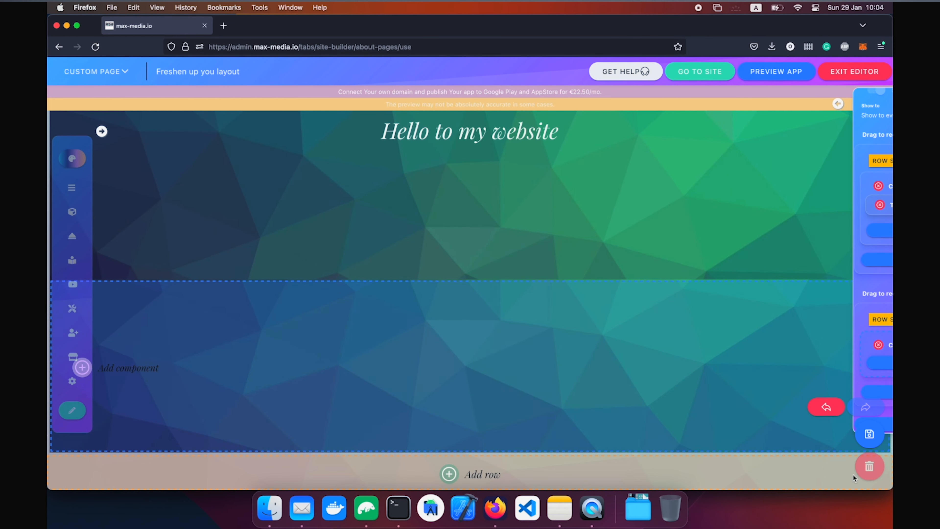
pyautogui.click(772, 319)
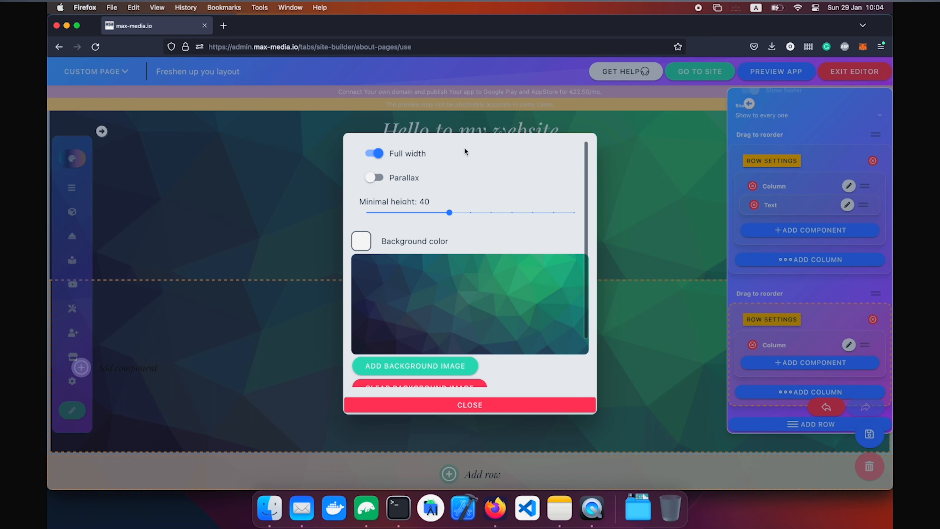
pyautogui.click(374, 177)
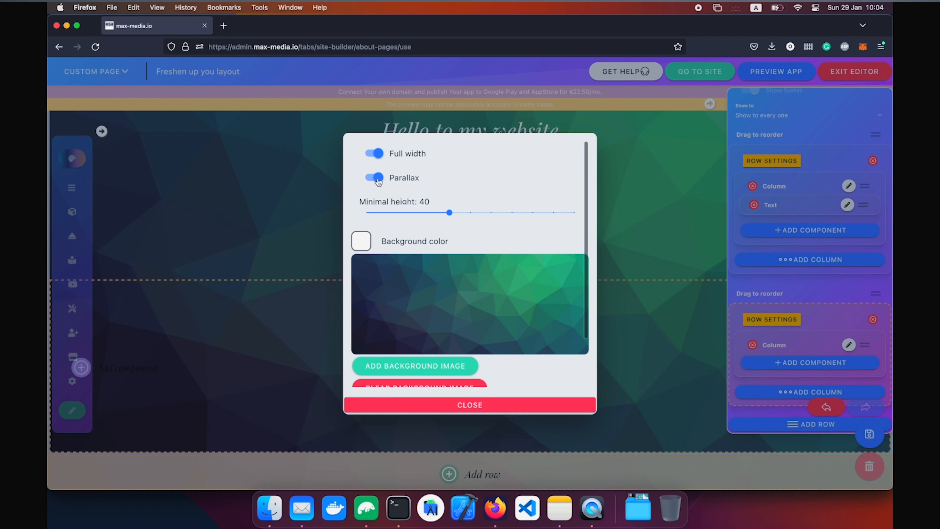
pyautogui.click(459, 407)
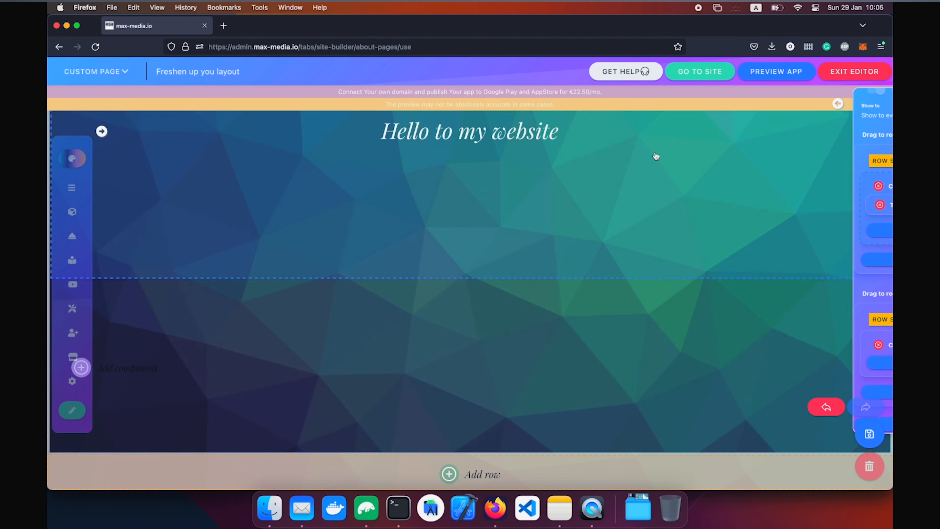
# Copy the heading column and paste it into the lower row.
pyautogui.click(558, 207)
pyautogui.click(425, 322)
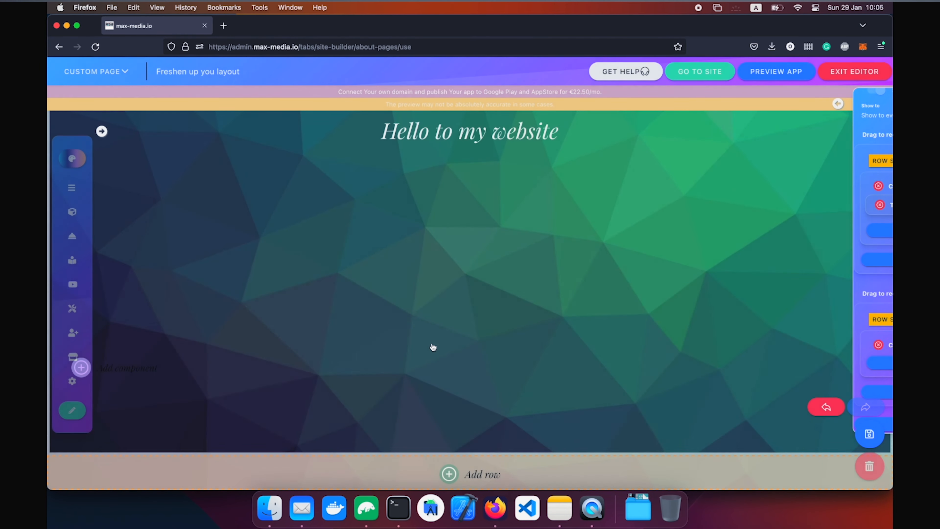
pyautogui.click(447, 403)
pyautogui.click(457, 324)
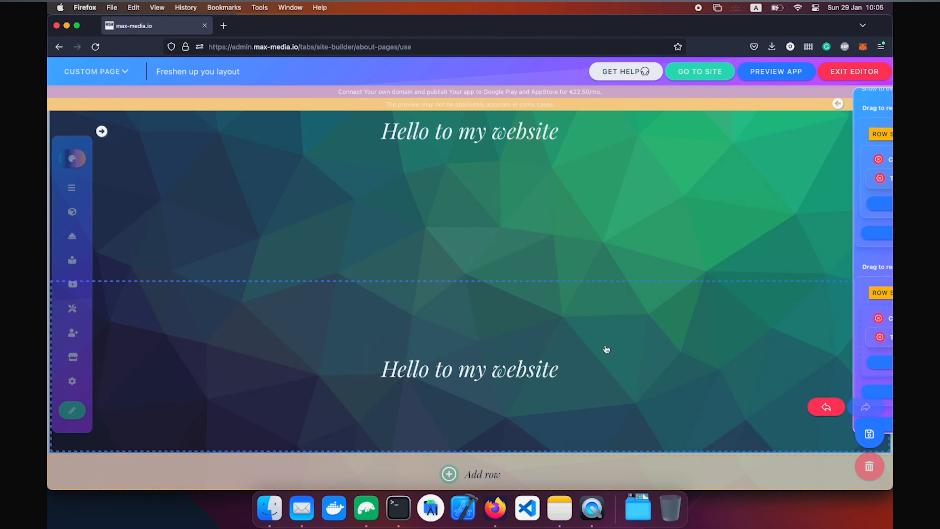
# Set the second row's background image to 'poligon rottweiler'.
pyautogui.moveTo(882, 293)
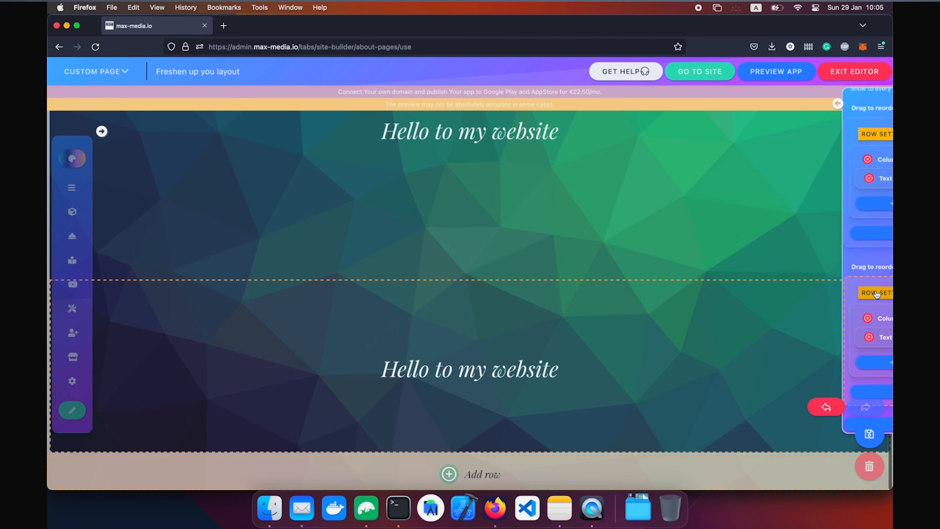
pyautogui.click(771, 293)
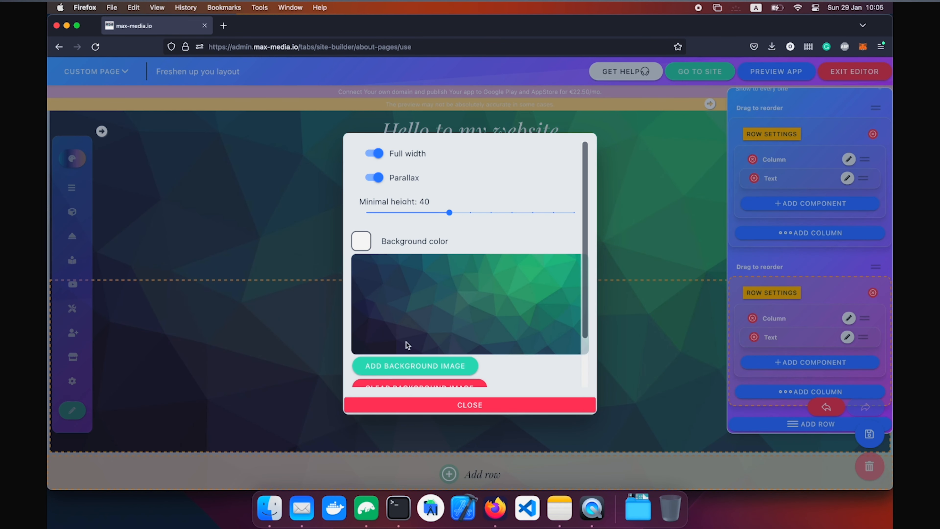
pyautogui.click(409, 366)
pyautogui.click(526, 222)
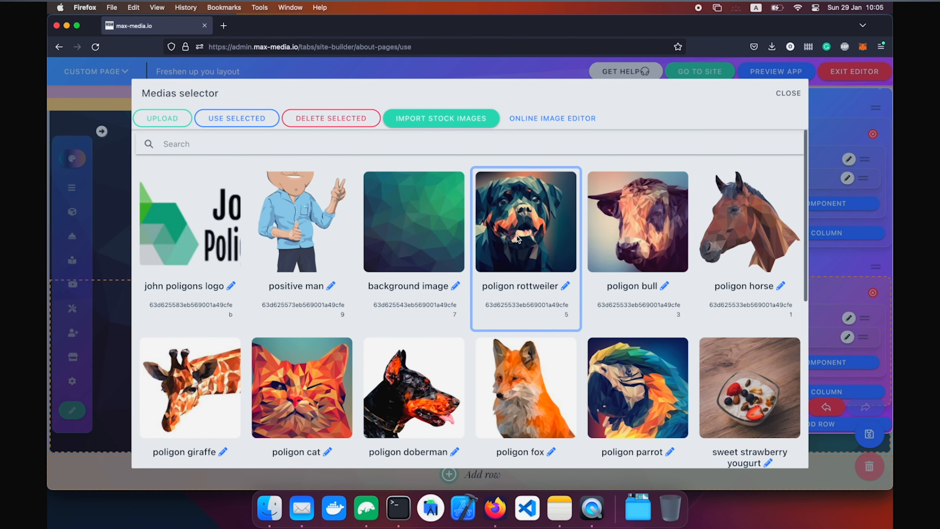
pyautogui.click(234, 122)
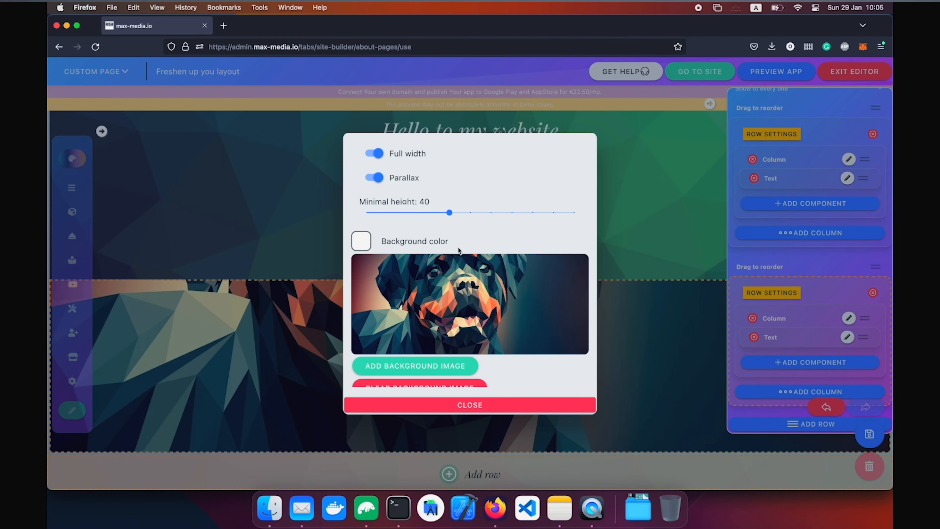
pyautogui.click(493, 405)
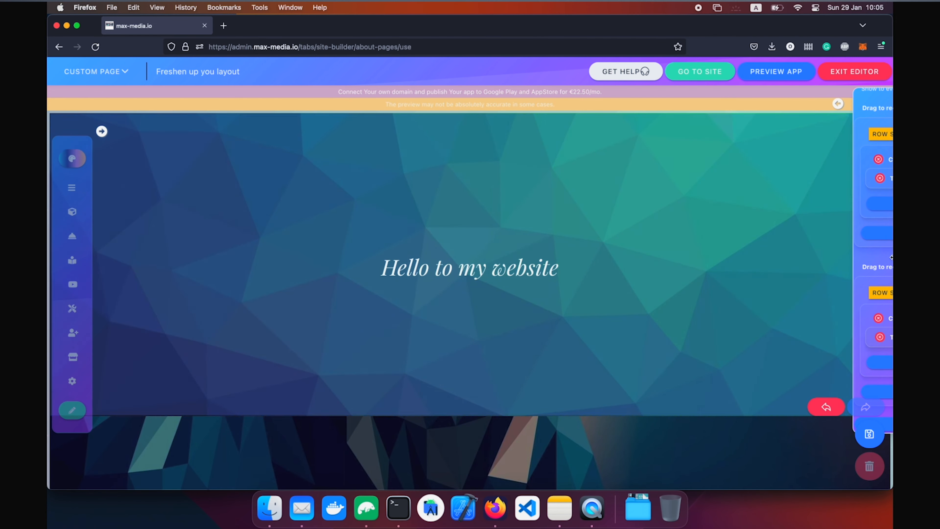
# Raise the minimal height of both rows to 100.
pyautogui.moveTo(862, 282)
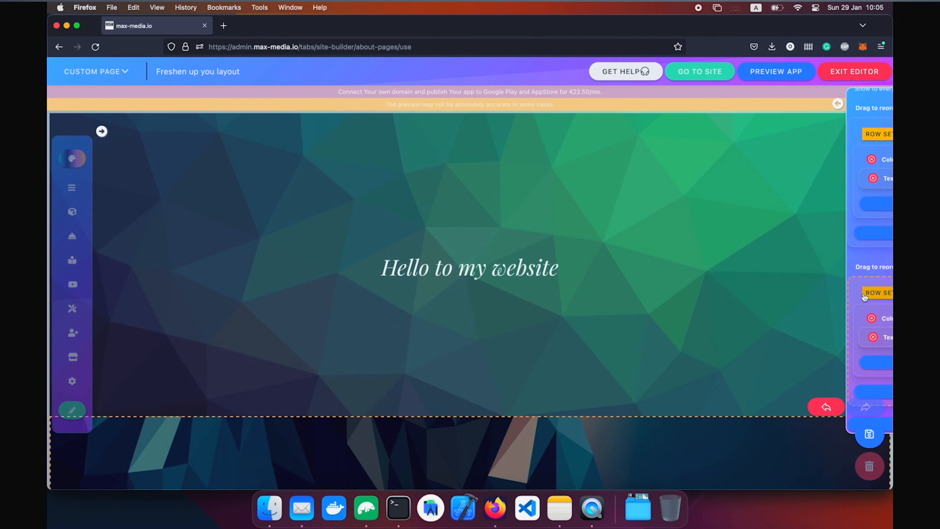
pyautogui.click(771, 133)
pyautogui.moveTo(511, 212); pyautogui.dragTo(574, 212)
pyautogui.click(667, 271)
pyautogui.click(771, 292)
pyautogui.click(708, 234)
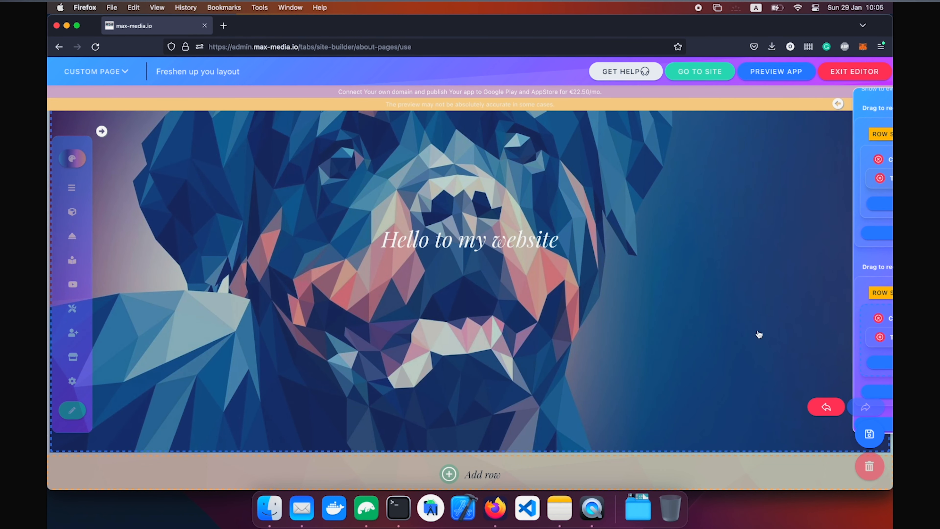
pyautogui.moveTo(857, 324)
pyautogui.click(479, 360)
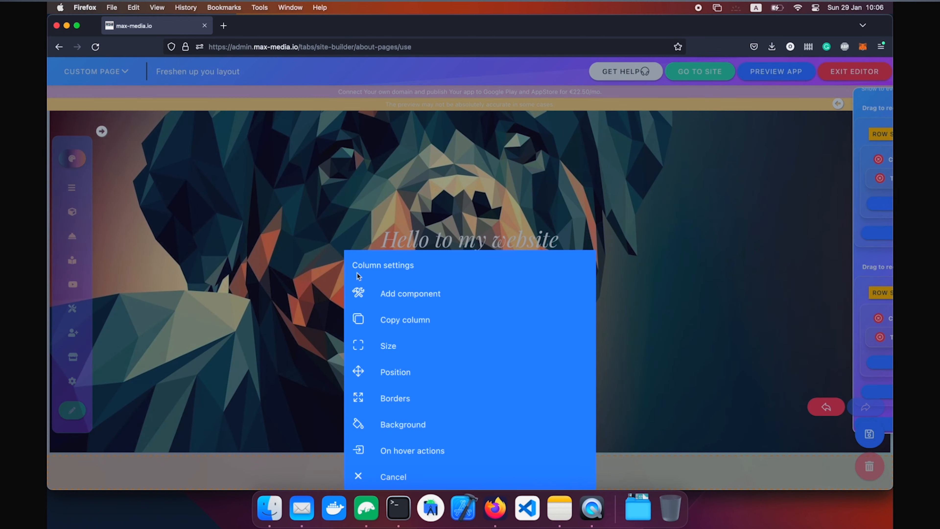
# Shrink the rottweiler row's text column to about half width, leaving space for a new component.
pyautogui.click(717, 330)
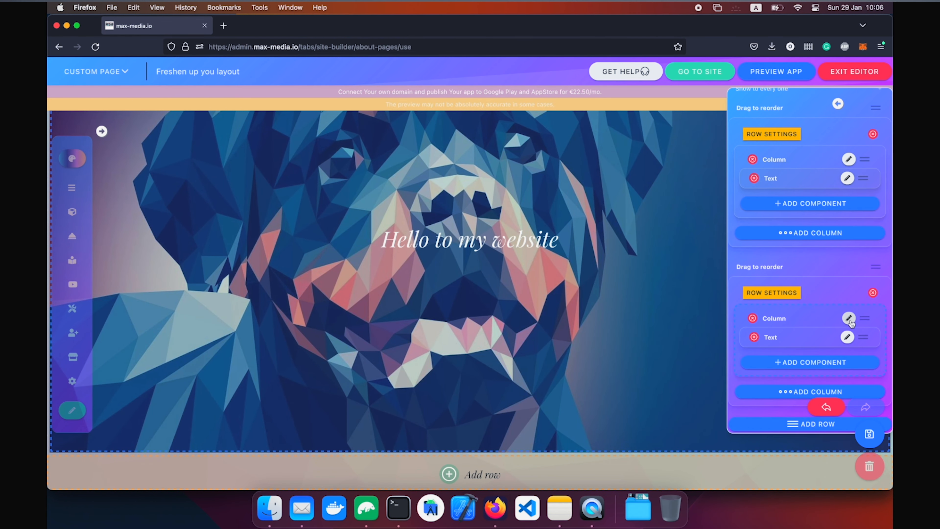
pyautogui.click(849, 318)
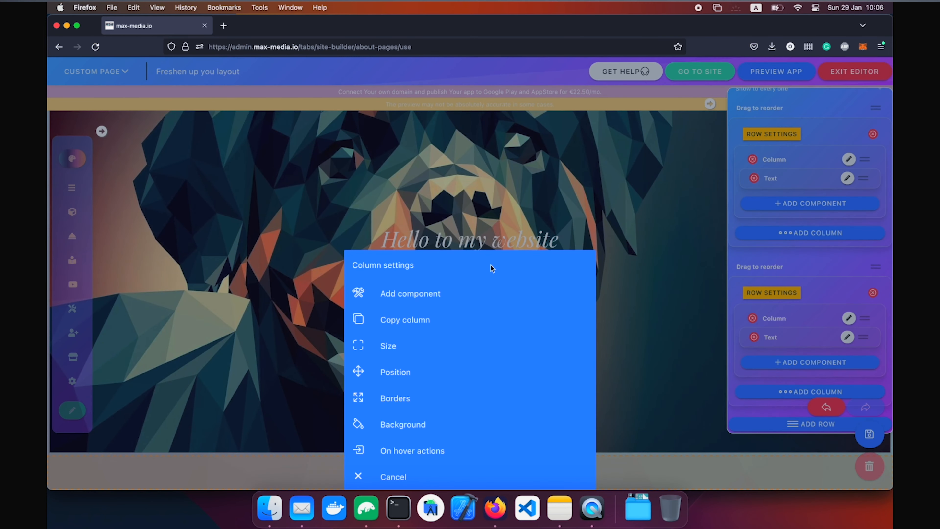
pyautogui.click(432, 347)
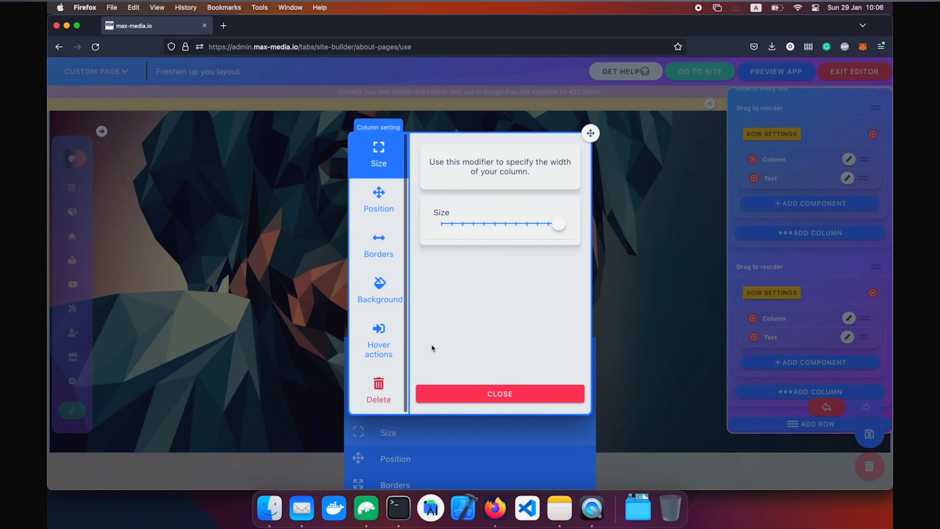
pyautogui.click(499, 224)
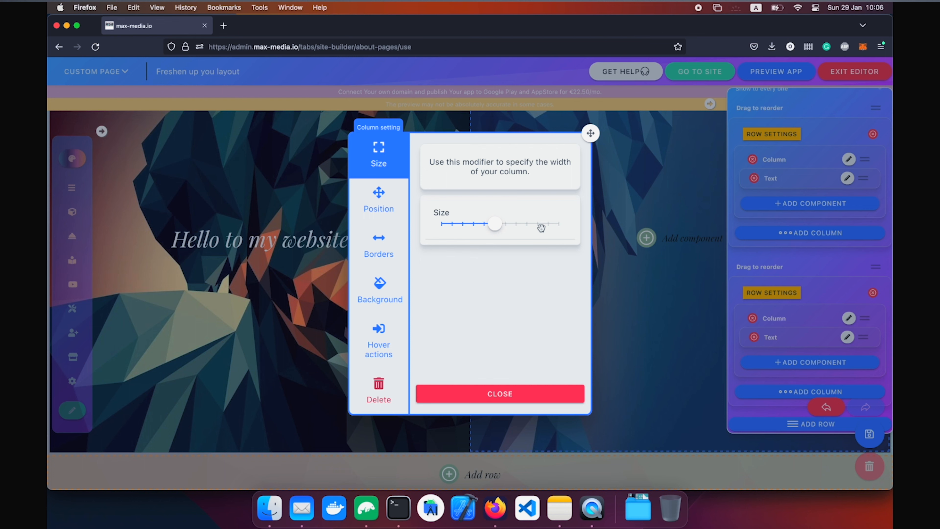
pyautogui.click(529, 394)
pyautogui.click(646, 238)
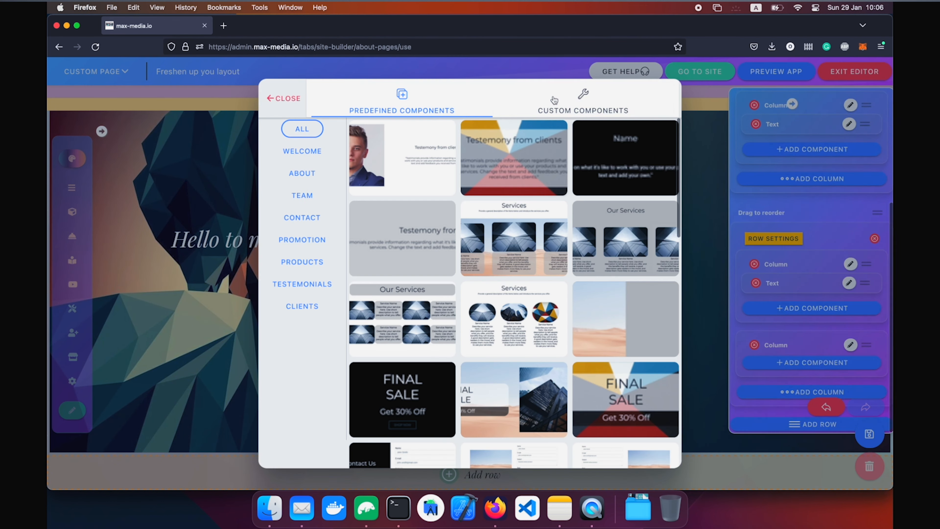
# Add an Image component showing the 'positive man' picture beside the heading.
pyautogui.click(554, 100)
pyautogui.click(408, 344)
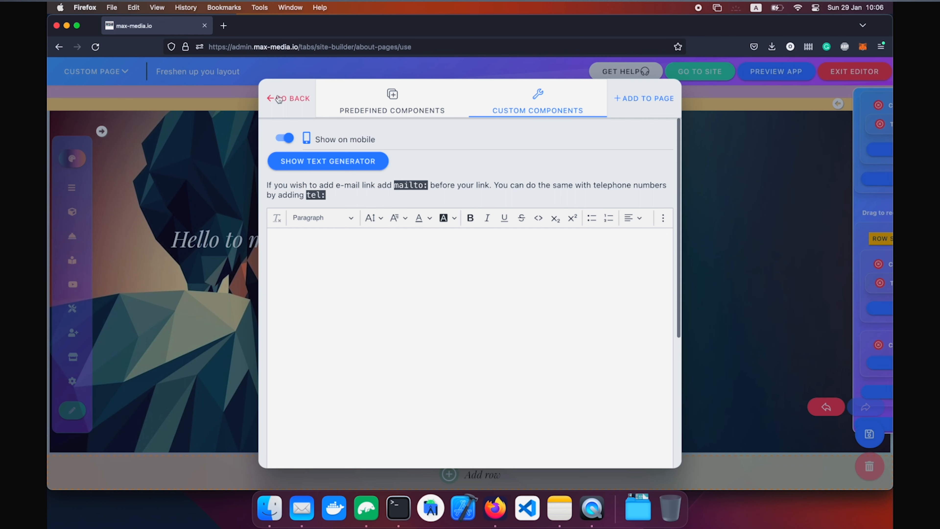
pyautogui.click(284, 100)
pyautogui.click(349, 379)
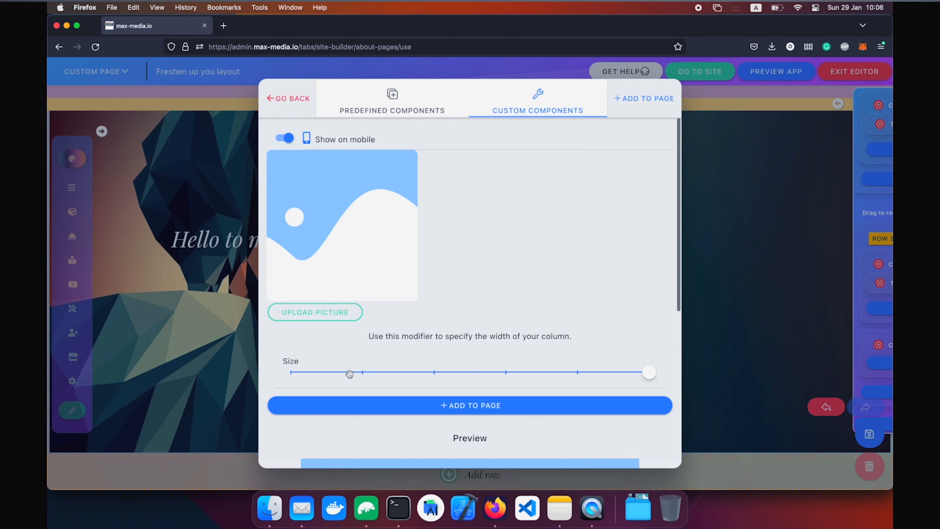
pyautogui.click(318, 313)
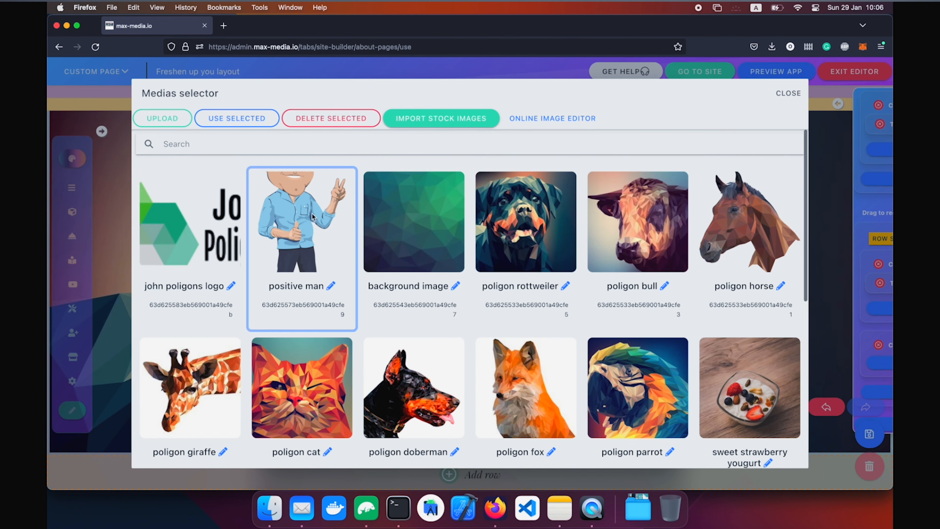
pyautogui.click(313, 217)
pyautogui.click(247, 124)
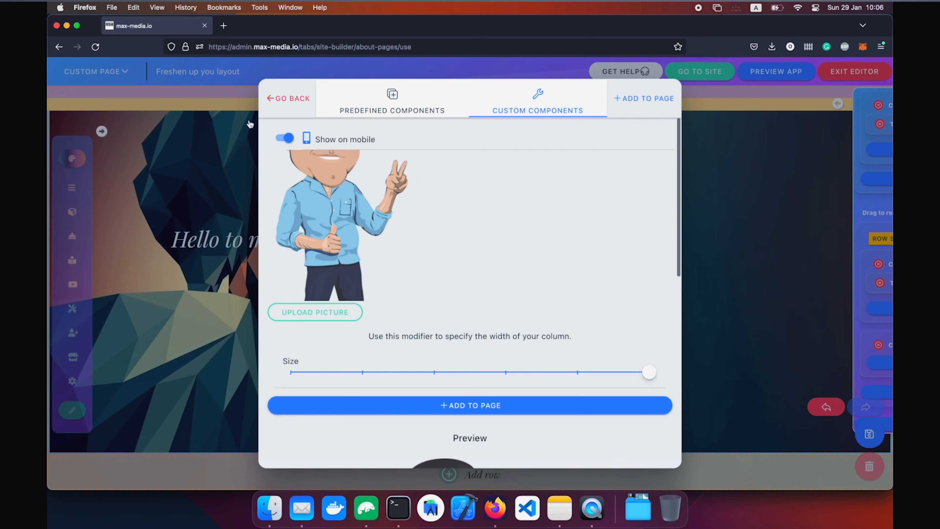
pyautogui.click(421, 400)
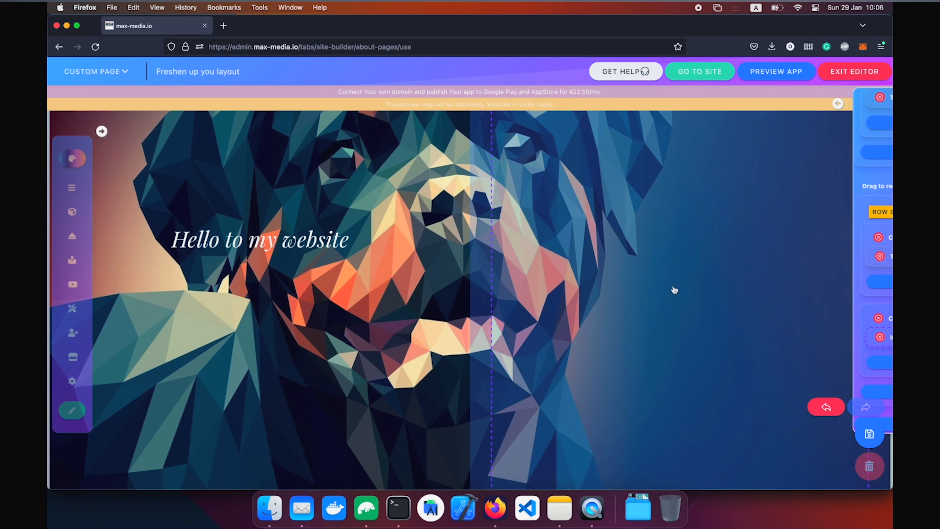
pyautogui.scroll(5, 674, 290)
pyautogui.scroll(-7, 673, 290)
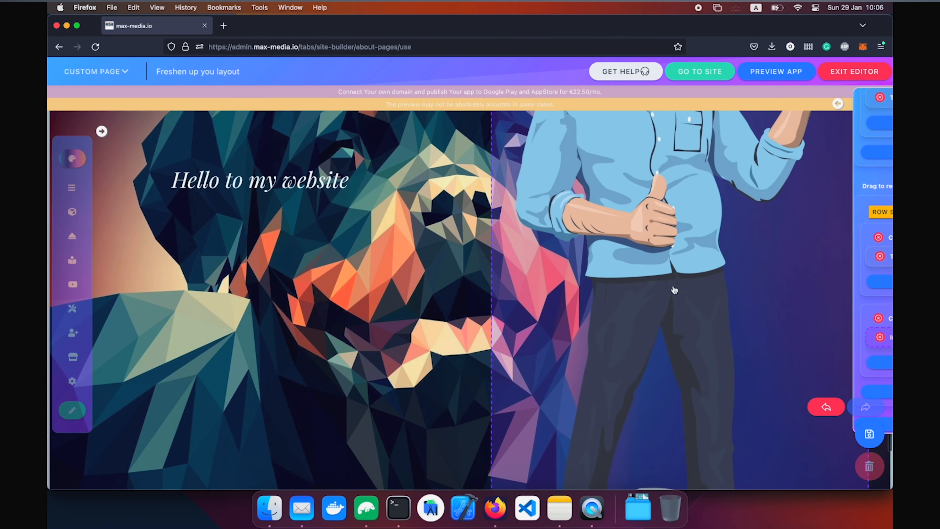
pyautogui.scroll(1, 672, 289)
pyautogui.scroll(5, 415, 252)
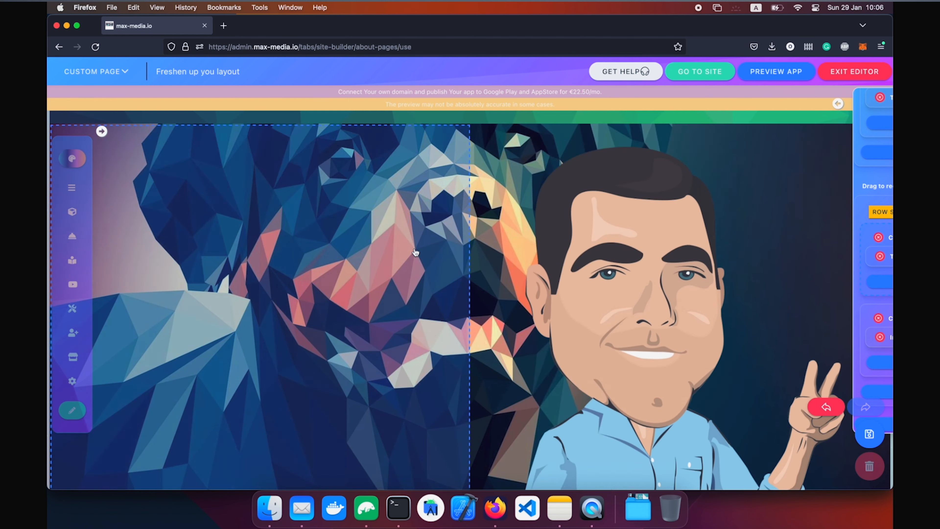
pyautogui.scroll(-6, 415, 252)
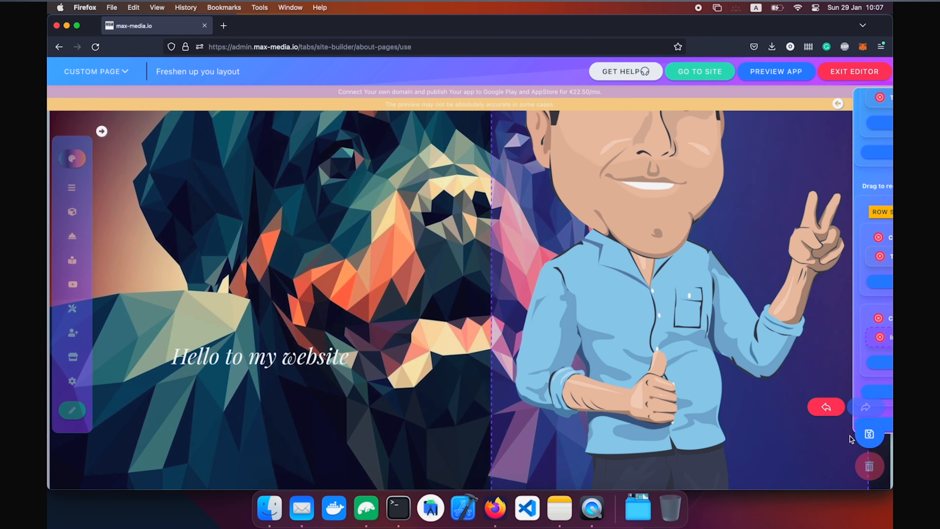
pyautogui.scroll(5, 891, 211)
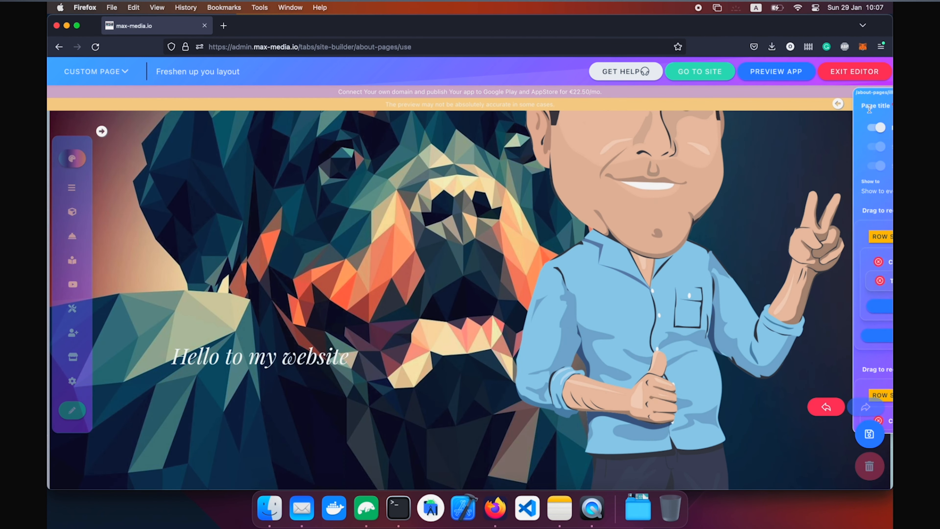
# Title the page 'test', save it as a new page, and confirm adding its navigation link.
pyautogui.moveTo(874, 108)
pyautogui.click(768, 113)
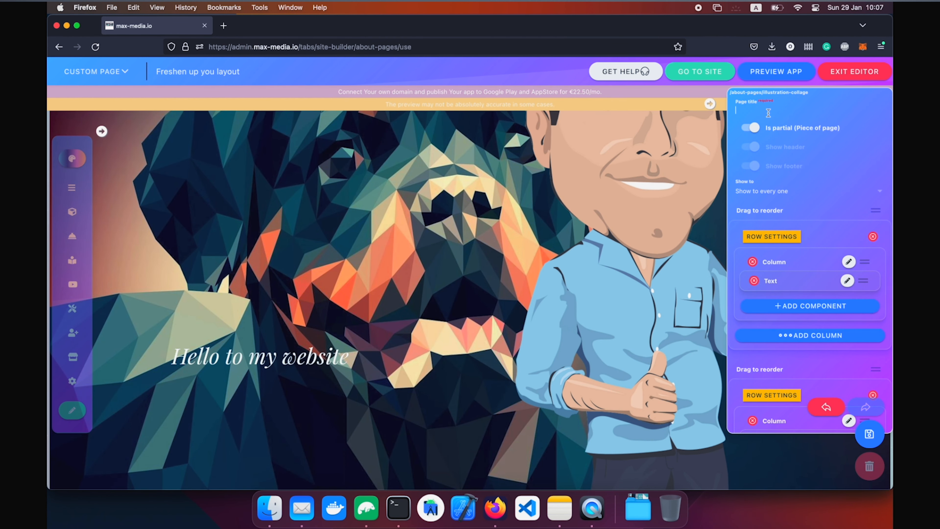
pyautogui.write('test')
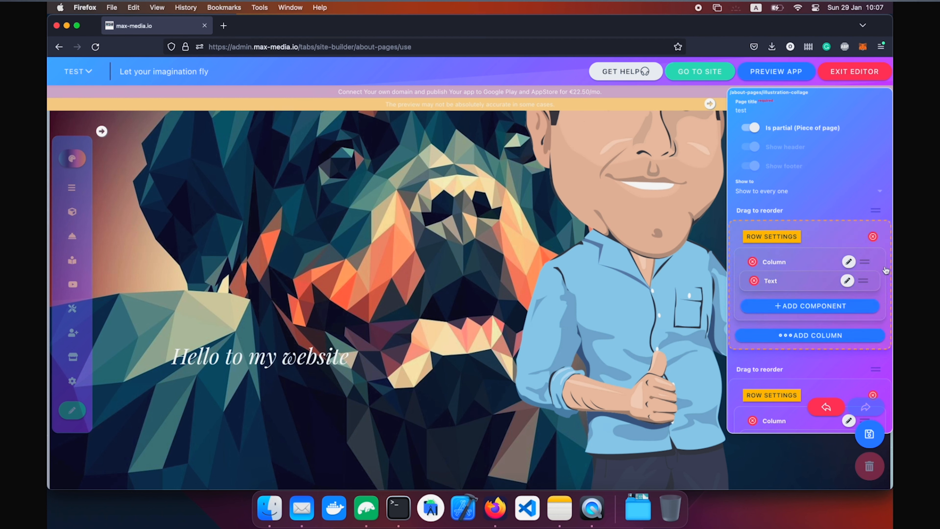
pyautogui.scroll(-5, 885, 269)
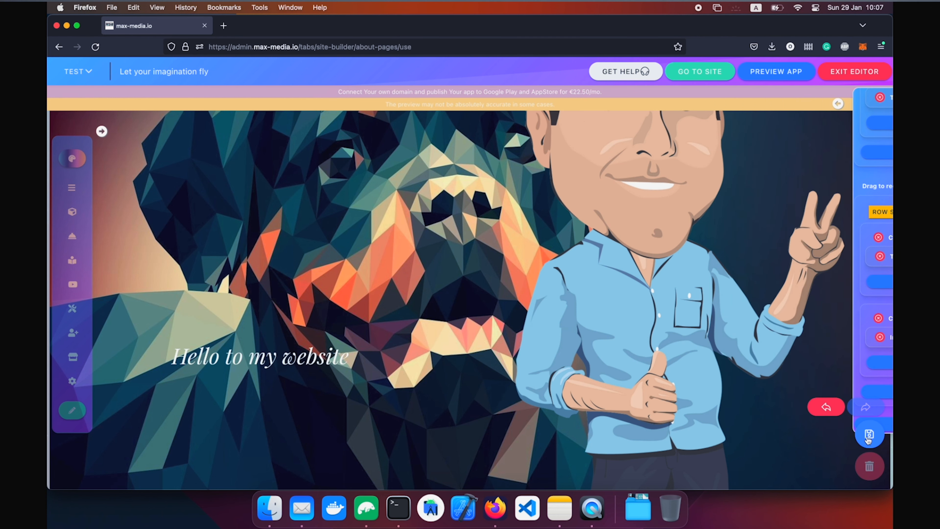
pyautogui.click(868, 437)
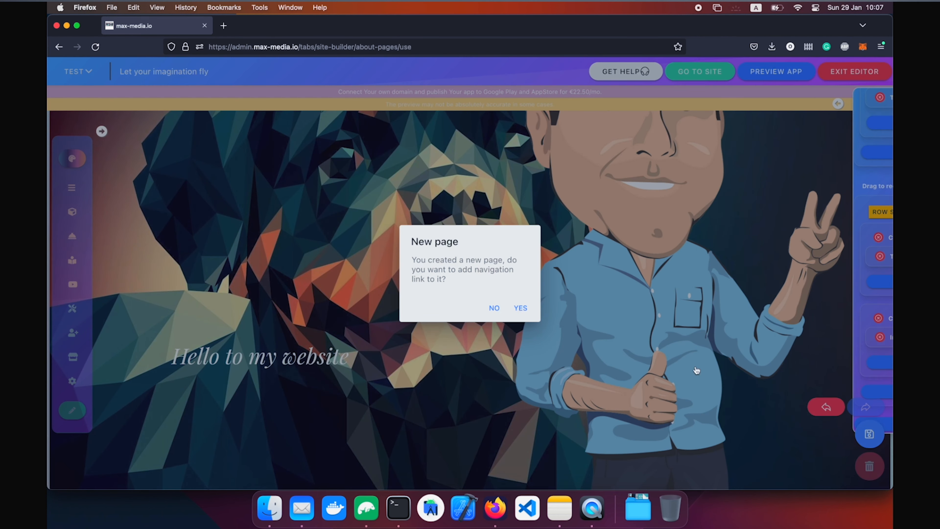
pyautogui.click(521, 309)
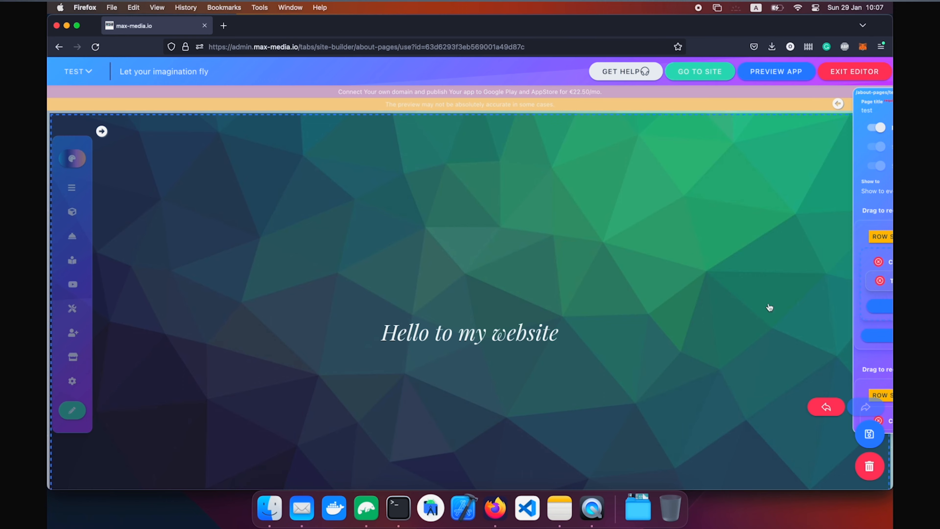
# Sign in to the published site using the saved login.
pyautogui.click(712, 72)
pyautogui.write('ogn')
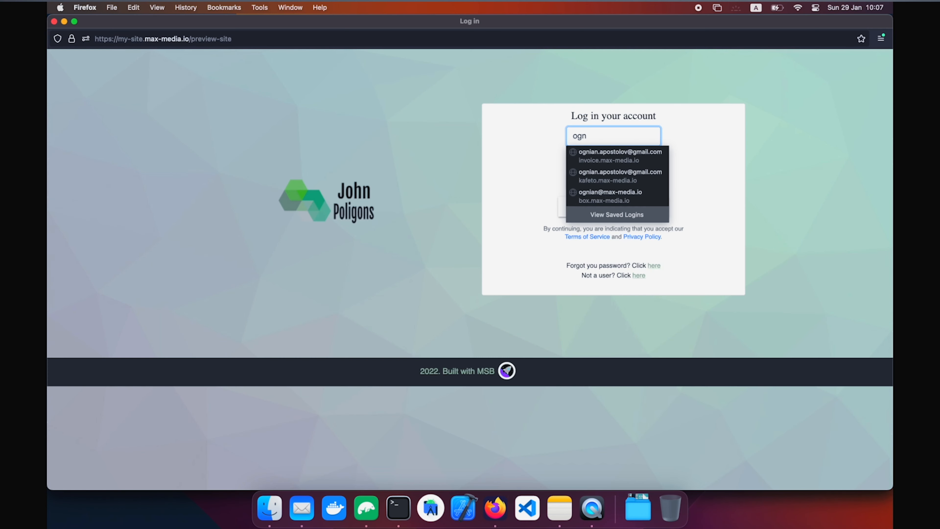
pyautogui.press('Down')
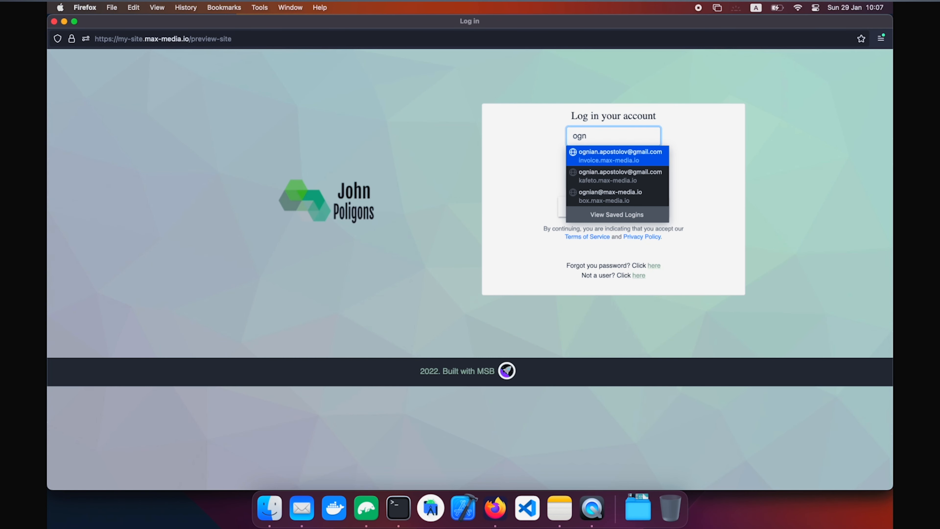
pyautogui.press('Return')
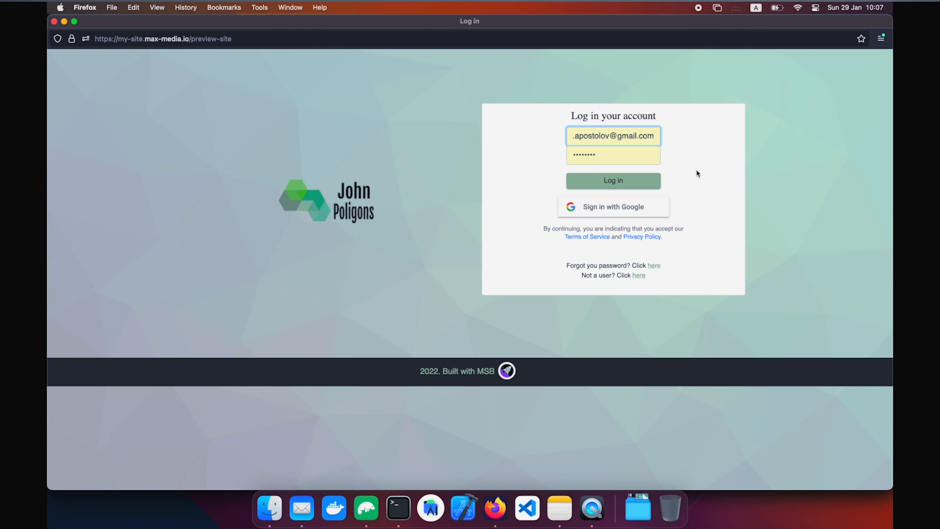
pyautogui.click(644, 181)
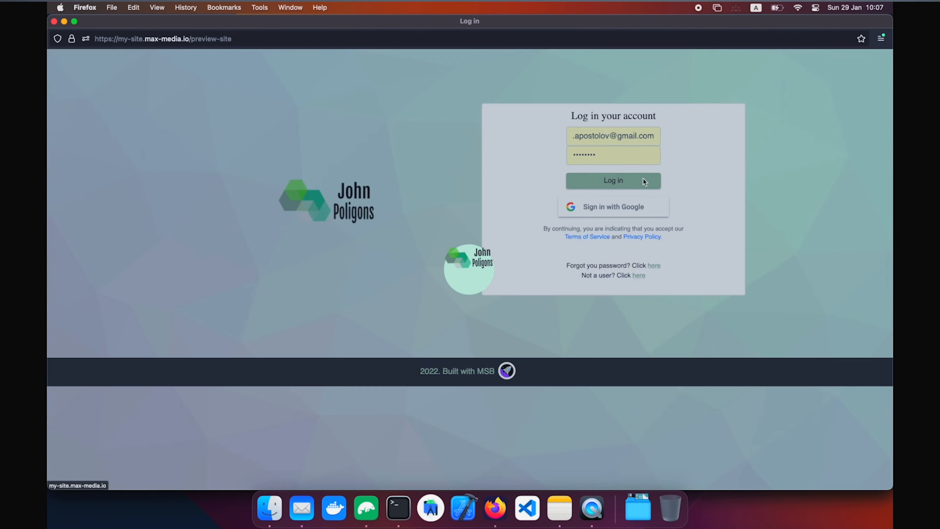
# Open the test page from the navigation and scroll through it.
pyautogui.scroll(-1, 644, 182)
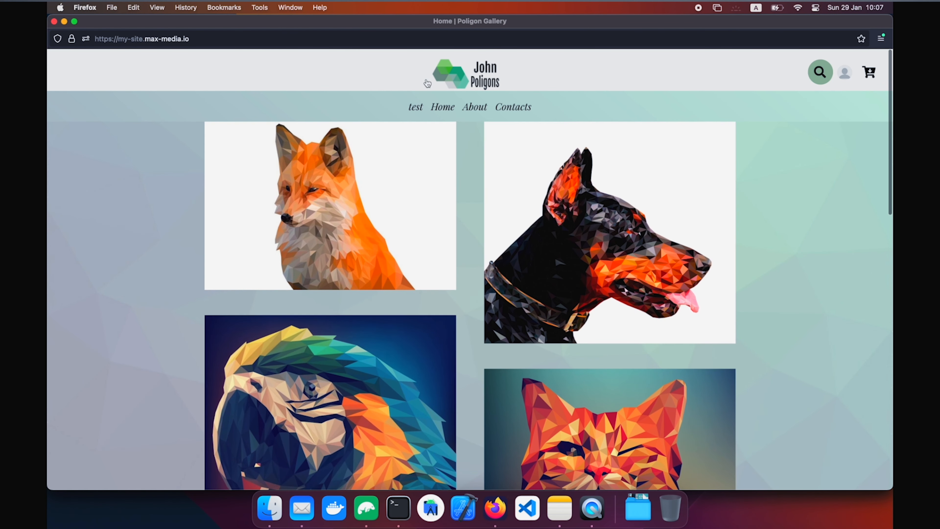
pyautogui.click(420, 109)
pyautogui.scroll(-5, 463, 282)
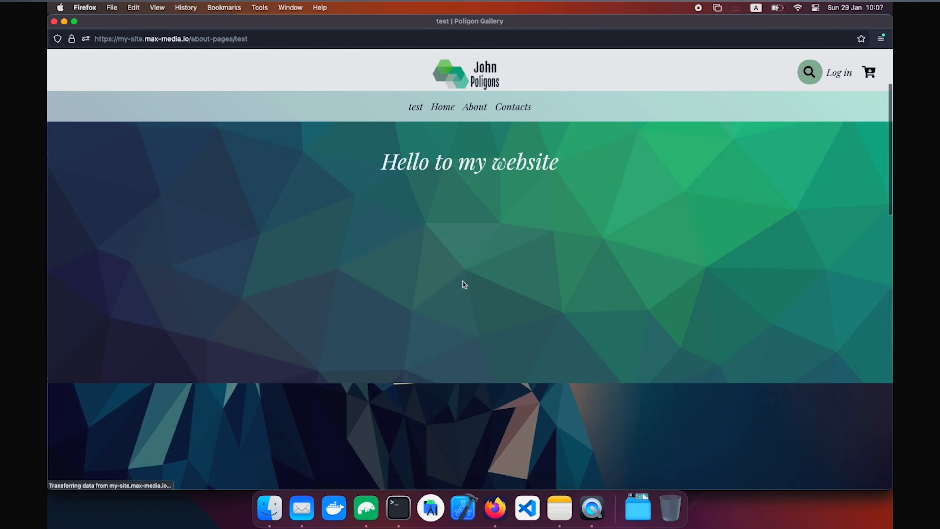
pyautogui.scroll(-10, 463, 282)
pyautogui.scroll(5, 462, 282)
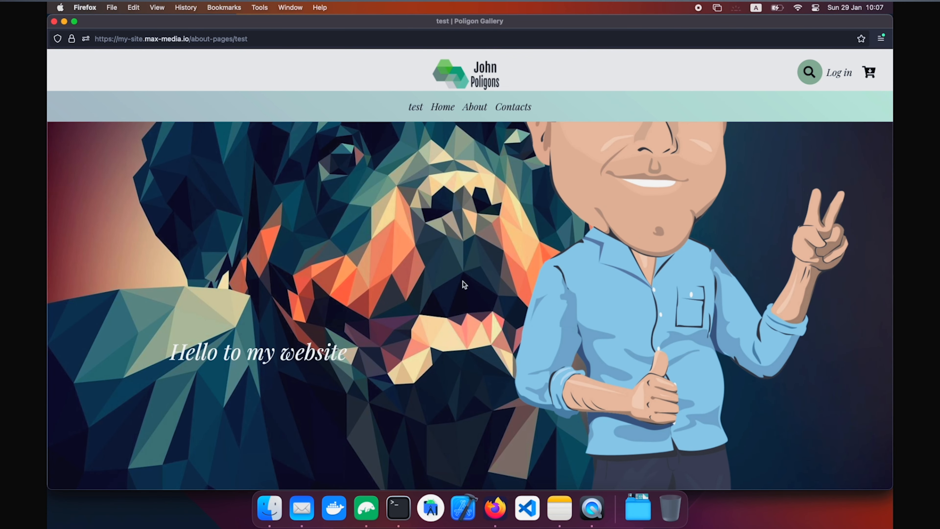
pyautogui.scroll(3, 319, 246)
# Zoom the page to 150%, reset zoom, then preview it at iPhone size.
pyautogui.press('super+plus')
pyautogui.press('super+plus')
pyautogui.press('super+plus')
pyautogui.press('super+plus')
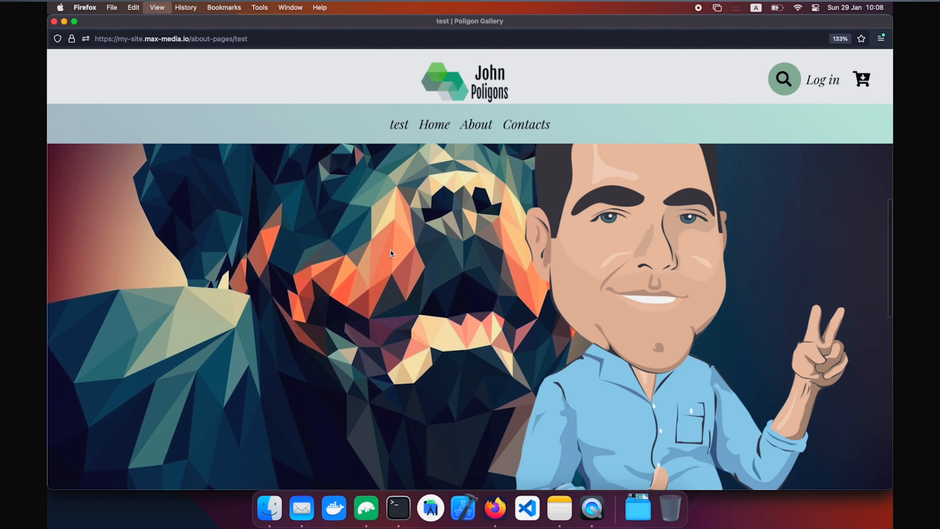
pyautogui.scroll(-4, 414, 302)
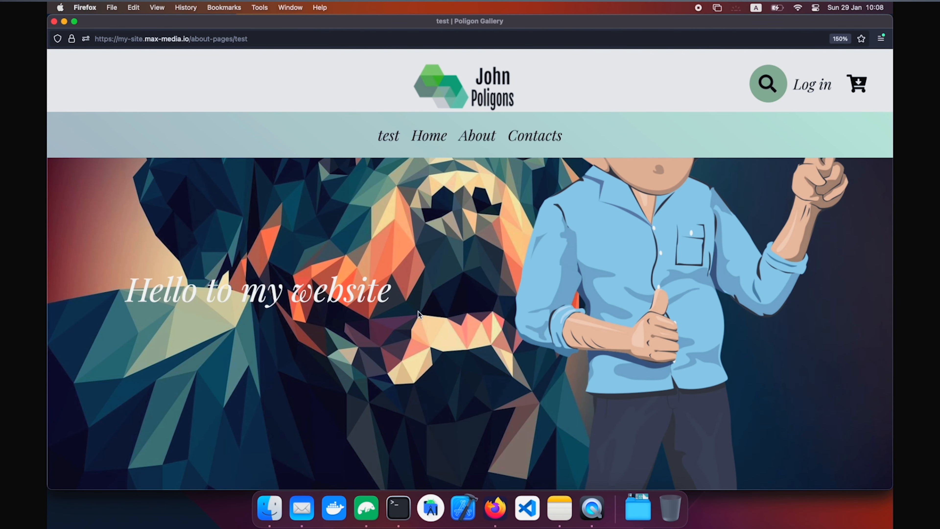
pyautogui.press('super+0')
pyautogui.press('alt+super+m')
pyautogui.scroll(5, 499, 285)
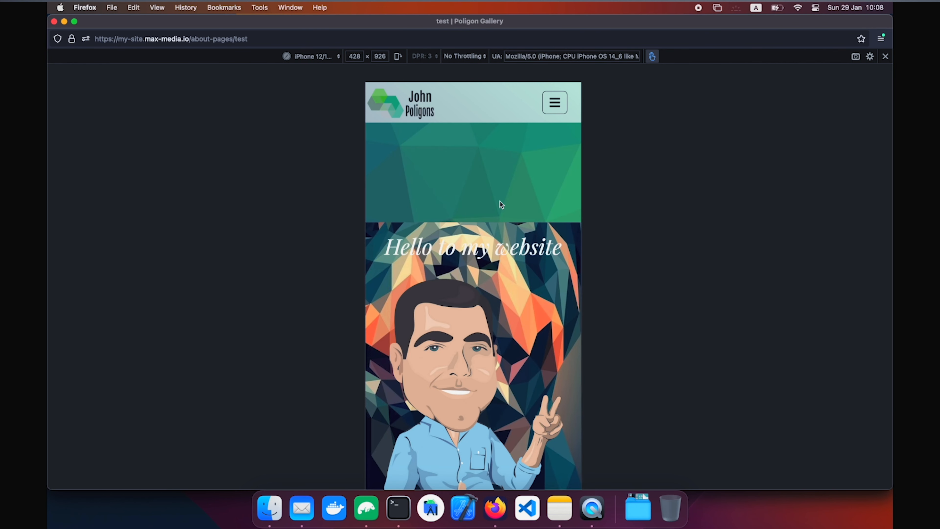
# Scroll the iPhone-sized viewport to inspect the test page's mobile layout.
pyautogui.scroll(2, 463, 292)
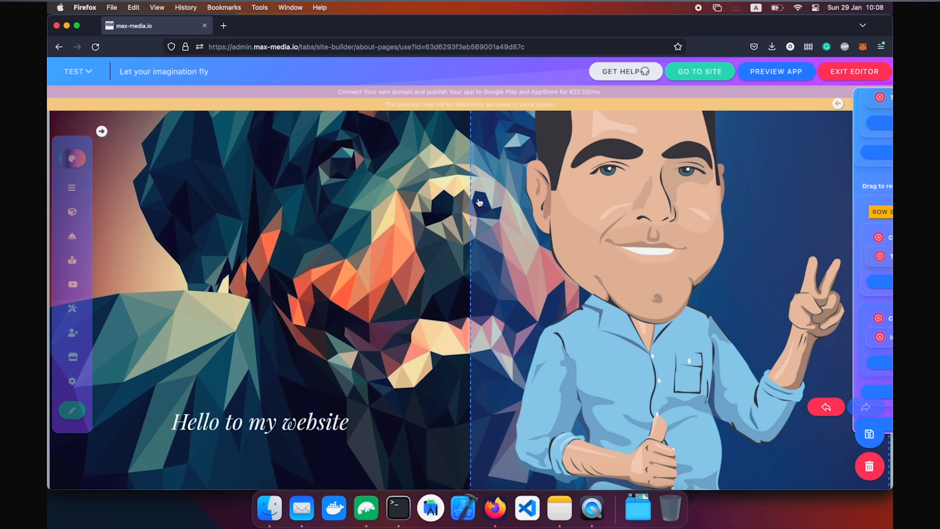
# Increase the caricature column's horizontal spacing.
pyautogui.click(480, 202)
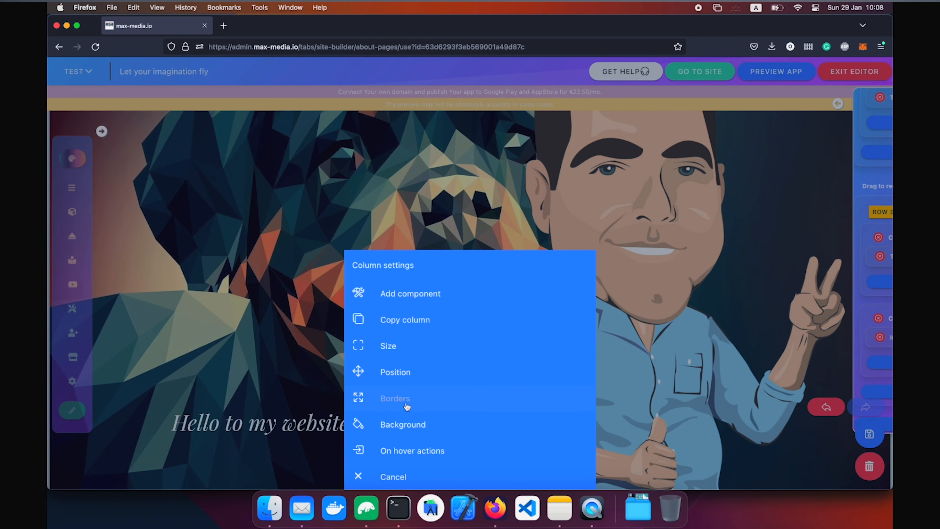
pyautogui.click(433, 401)
pyautogui.moveTo(458, 345); pyautogui.dragTo(514, 347)
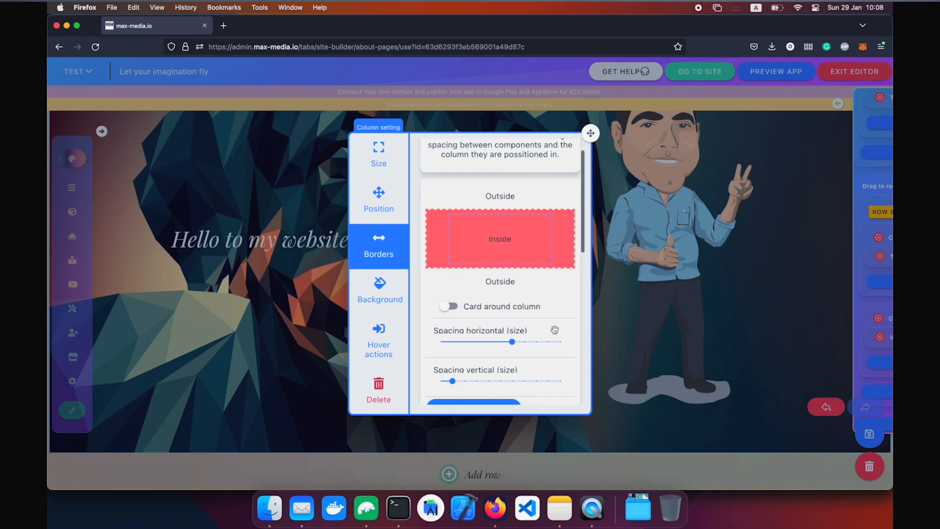
pyautogui.click(718, 340)
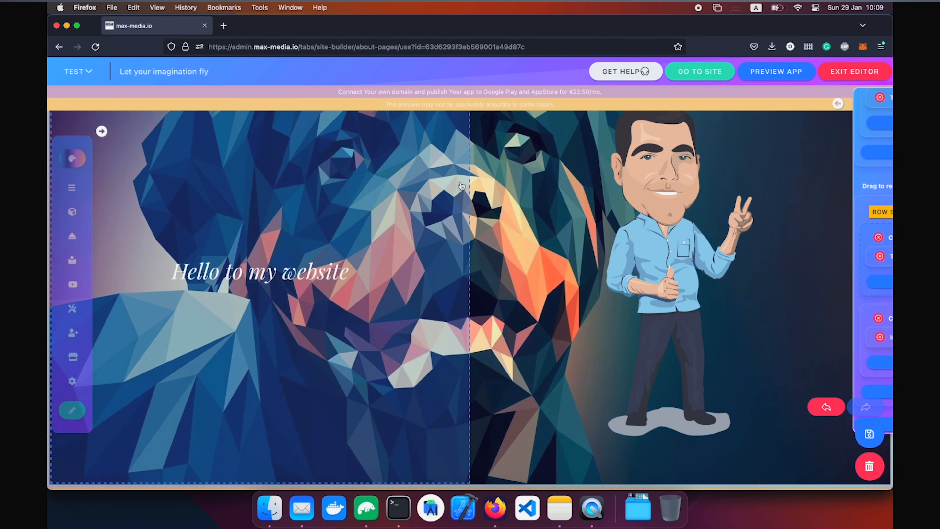
# Narrow the heading and caricature columns, leaving an empty column on the right.
pyautogui.click(461, 187)
pyautogui.click(396, 353)
pyautogui.moveTo(556, 220); pyautogui.dragTo(487, 218)
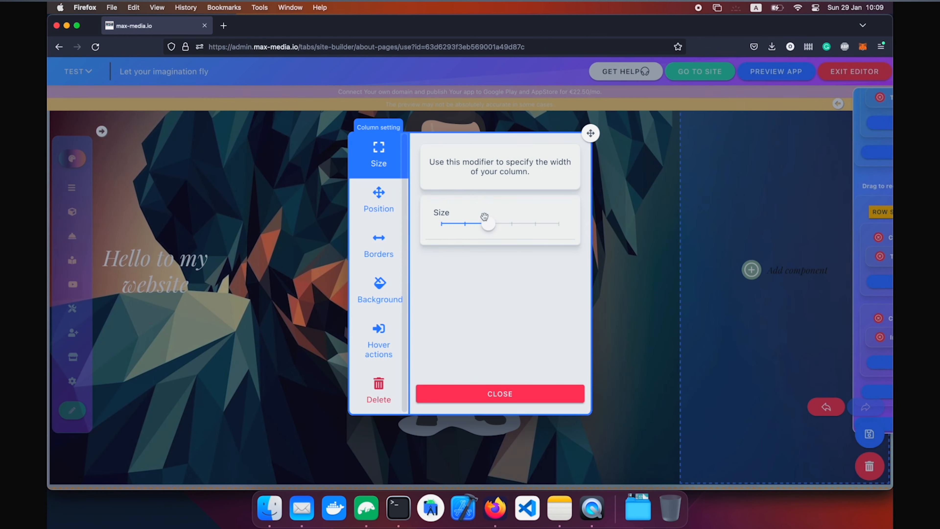
pyautogui.click(733, 251)
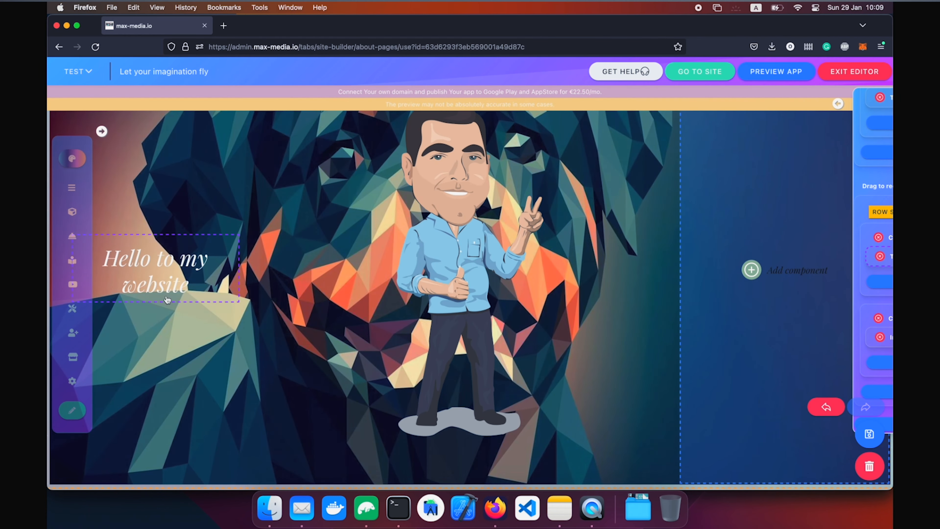
pyautogui.click(414, 274)
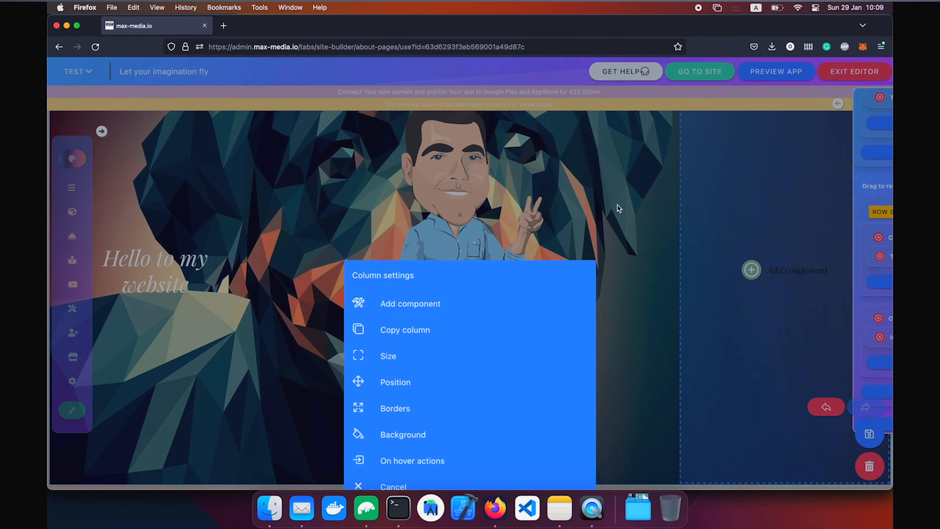
pyautogui.click(426, 351)
pyautogui.moveTo(509, 227); pyautogui.dragTo(498, 223)
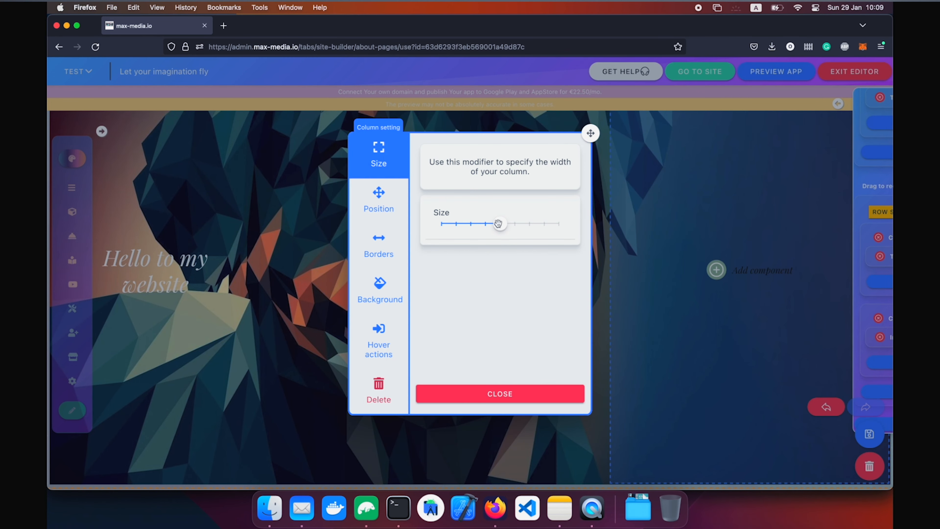
pyautogui.click(671, 239)
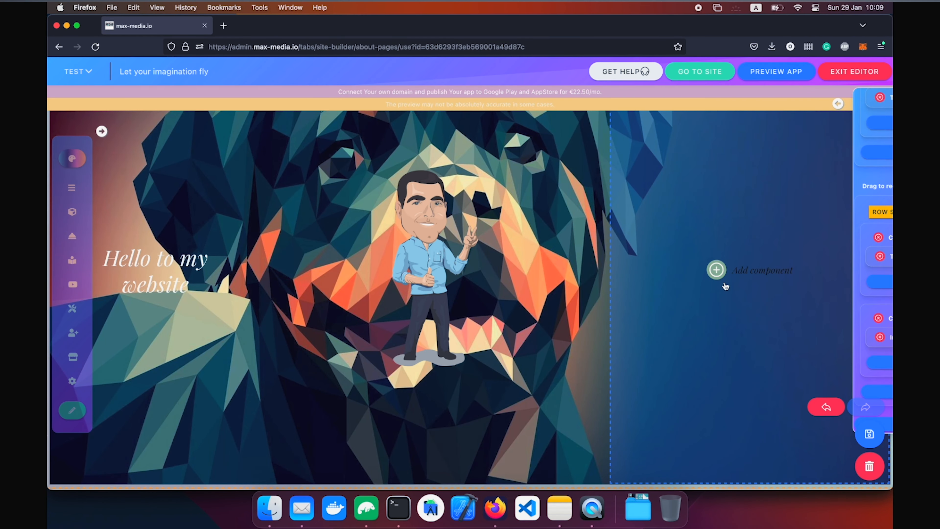
pyautogui.click(724, 284)
# Add a Map component for Sofia in the empty right column and save the page.
pyautogui.click(584, 104)
pyautogui.scroll(-5, 441, 353)
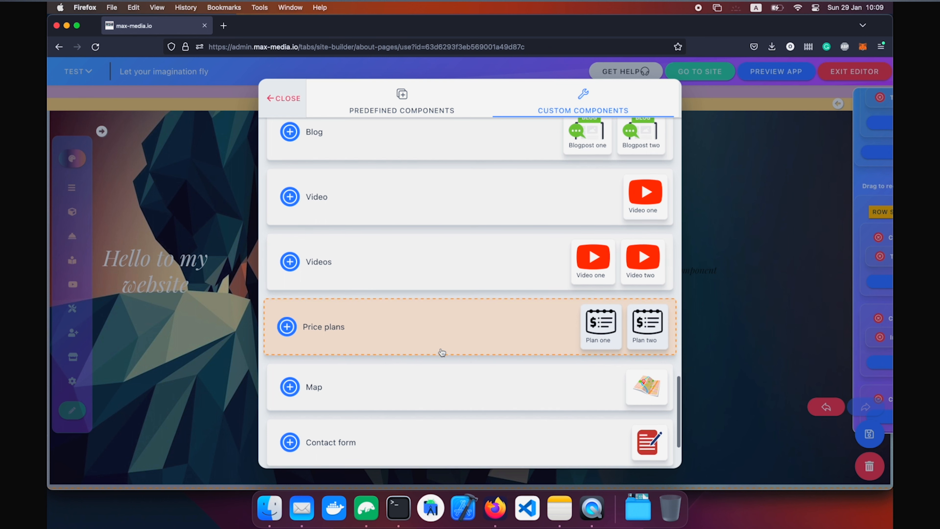
pyautogui.click(441, 378)
pyautogui.click(417, 170)
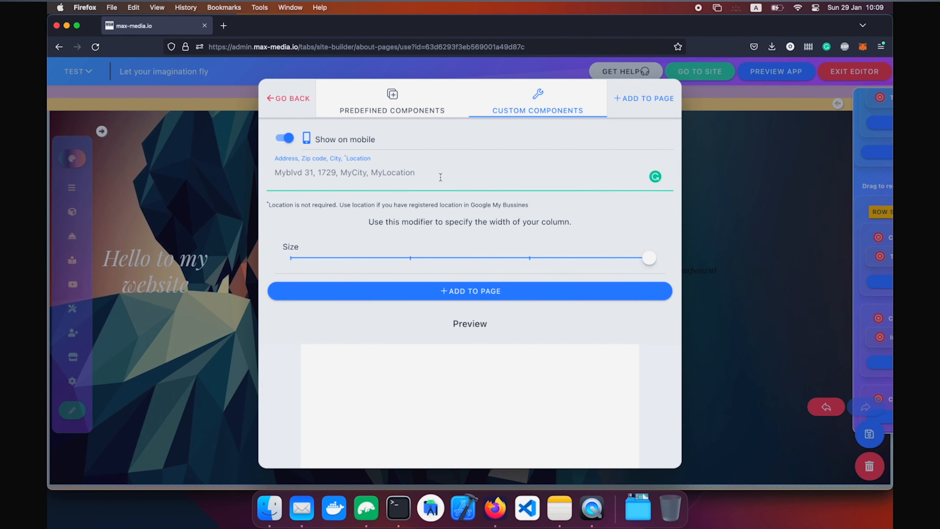
pyautogui.write('Sofia')
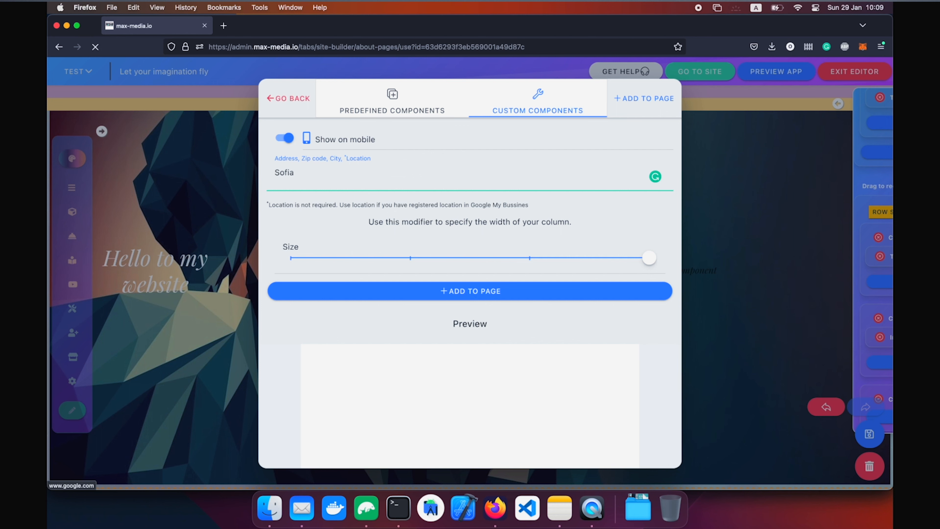
pyautogui.click(511, 293)
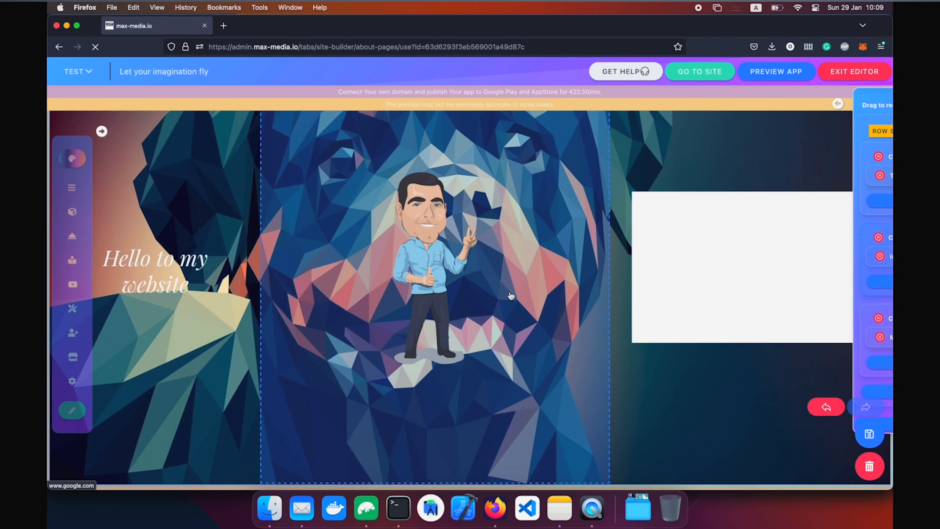
pyautogui.click(862, 436)
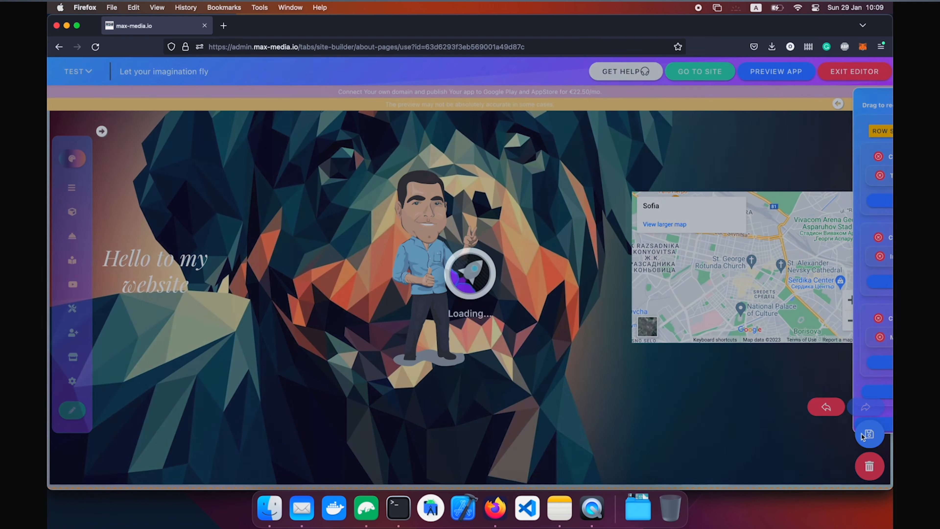
pyautogui.press('super+Tab')
pyautogui.hotkey('ctrl', 'Up')
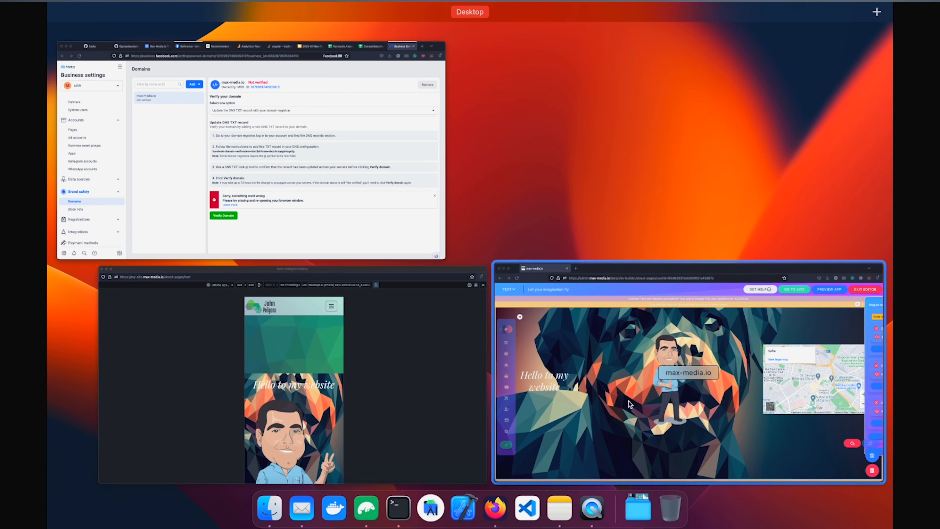
# Check the Sofia map on the published test page in desktop and iPhone layouts, then return to the editor.
pyautogui.click(253, 457)
pyautogui.press('super+alt+m')
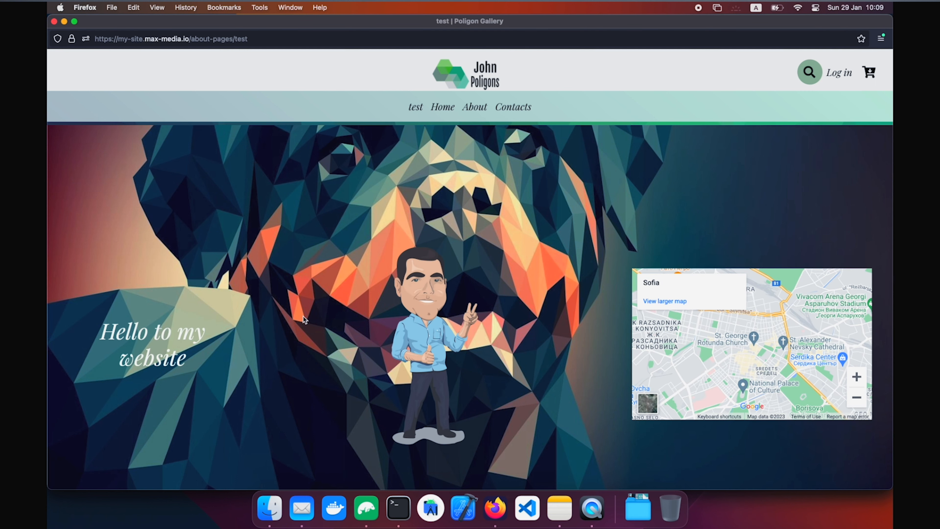
pyautogui.press('super+alt+m')
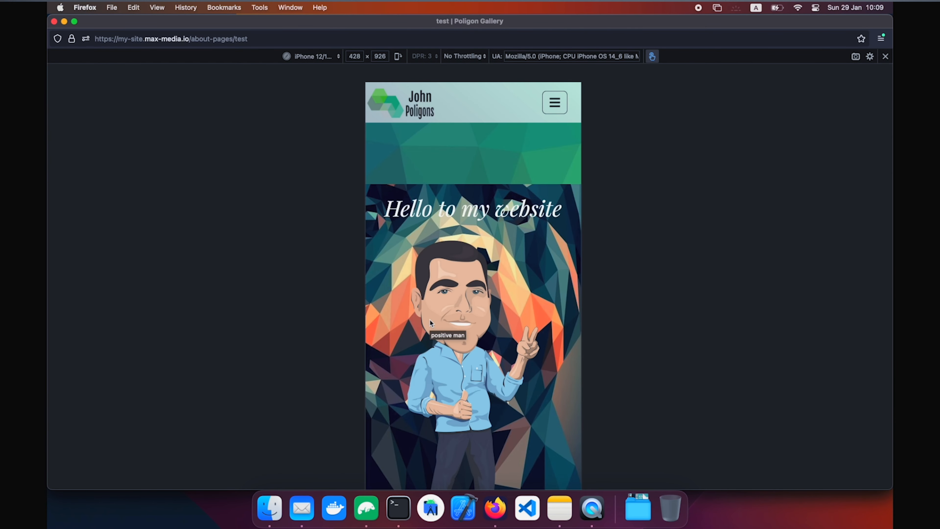
pyautogui.scroll(-10, 511, 273)
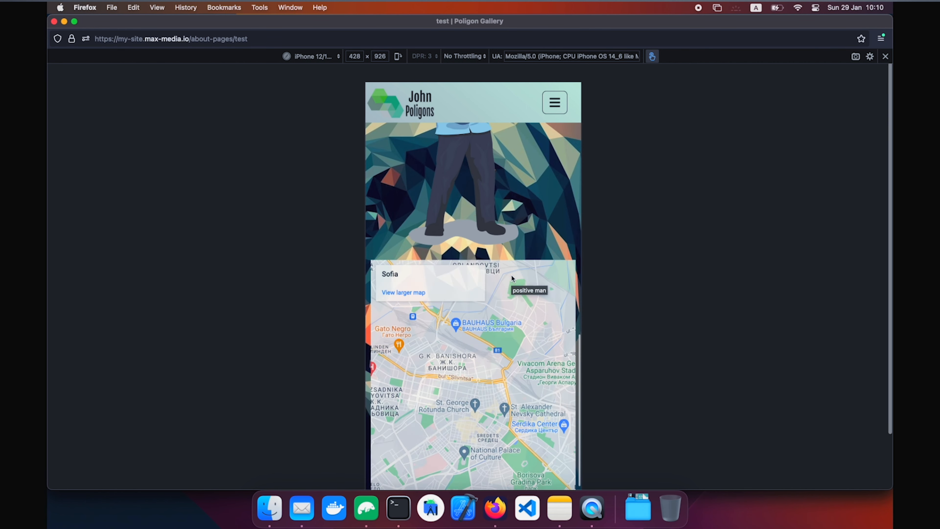
pyautogui.scroll(-3, 511, 277)
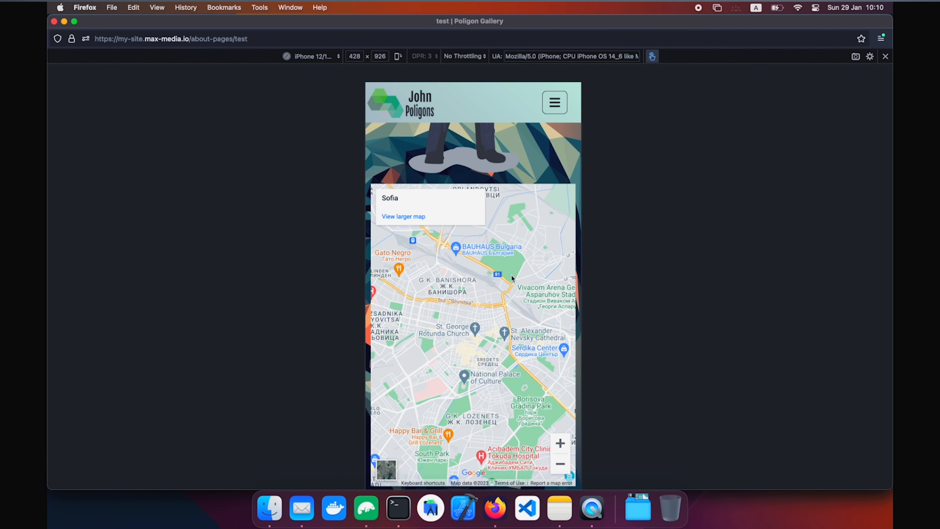
pyautogui.scroll(15, 512, 277)
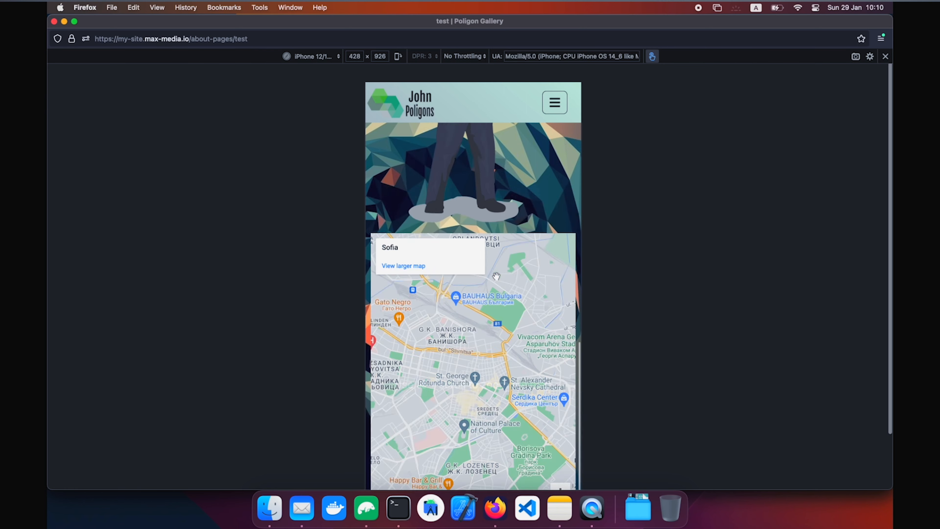
pyautogui.hotkey('ctrl', 'Up')
pyautogui.click(370, 372)
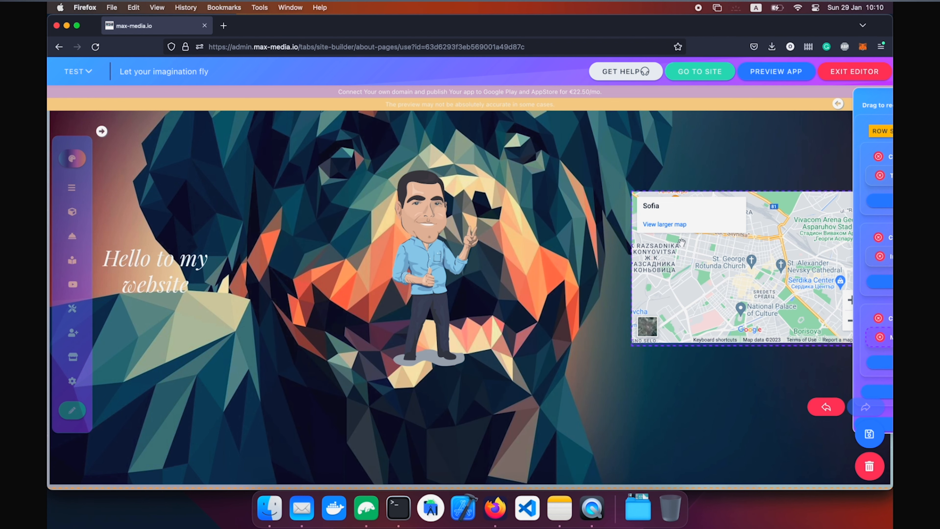
# Delete the Sofia map column and bring up Custom Components for the cartoon image's column.
pyautogui.moveTo(859, 346)
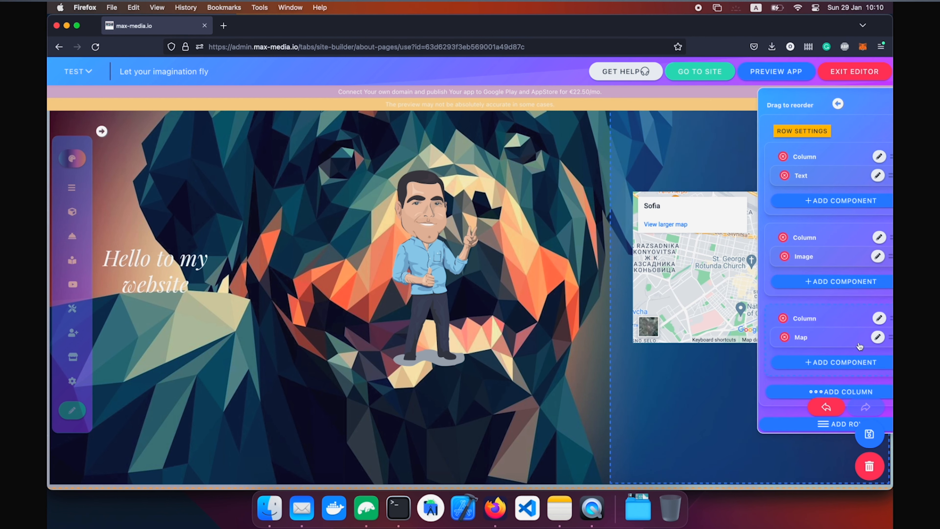
pyautogui.click(753, 319)
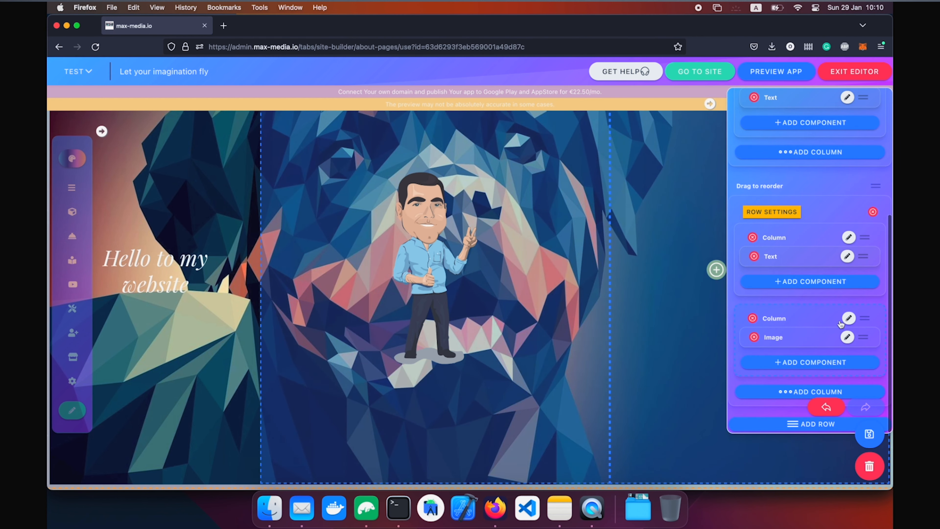
pyautogui.click(563, 300)
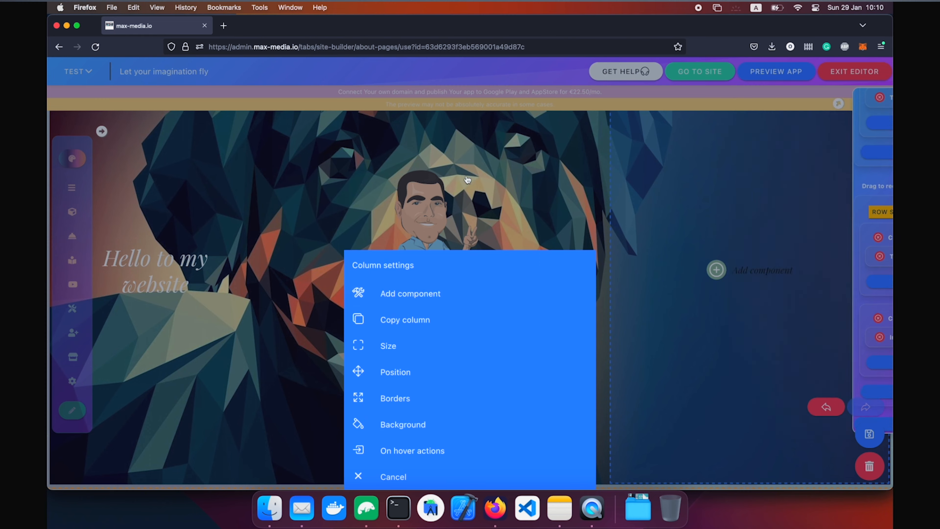
pyautogui.click(424, 193)
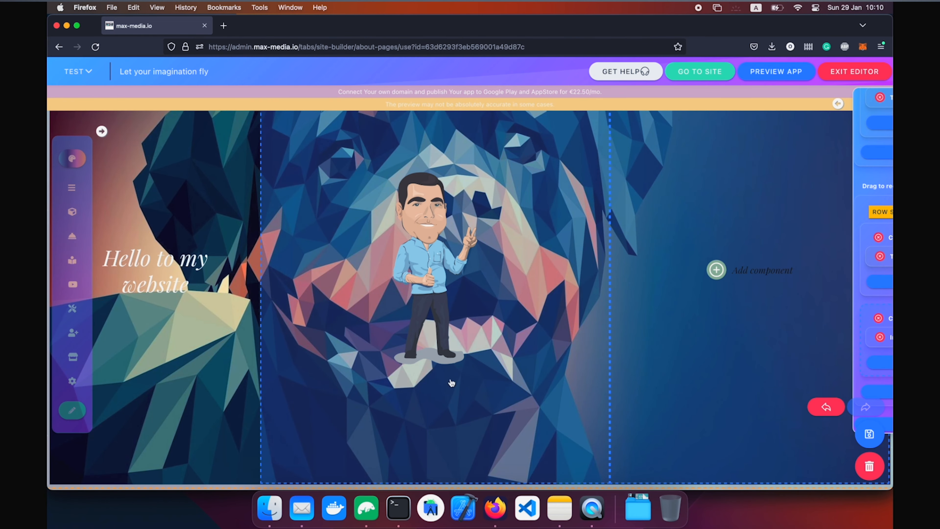
pyautogui.click(432, 389)
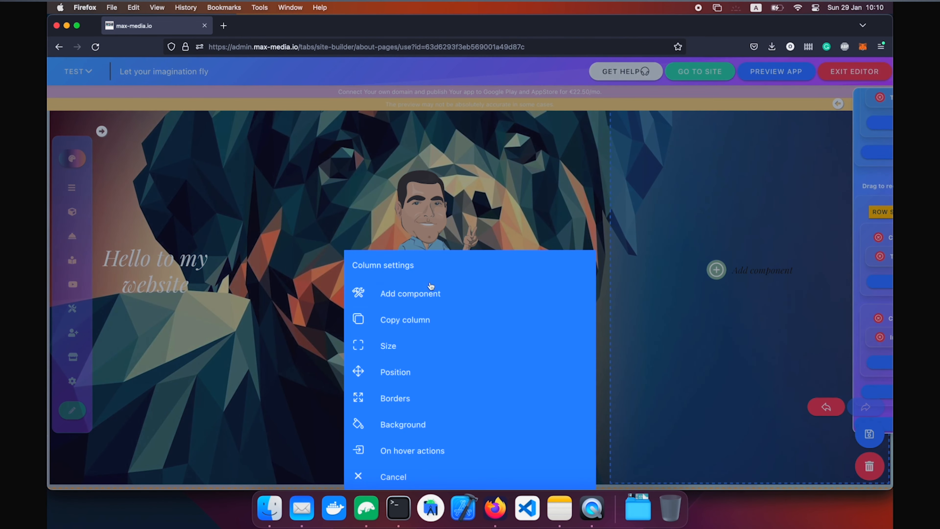
pyautogui.click(428, 291)
pyautogui.click(580, 97)
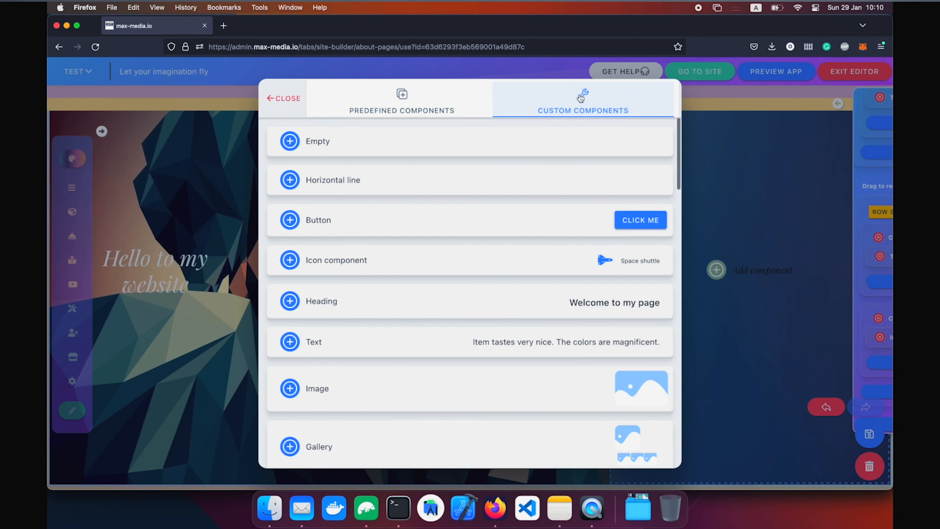
# Add a Map component with the address 'sofia' beneath the cartoon image.
pyautogui.scroll(-10, 460, 261)
pyautogui.click(444, 307)
pyautogui.click(380, 174)
pyautogui.write('sofia')
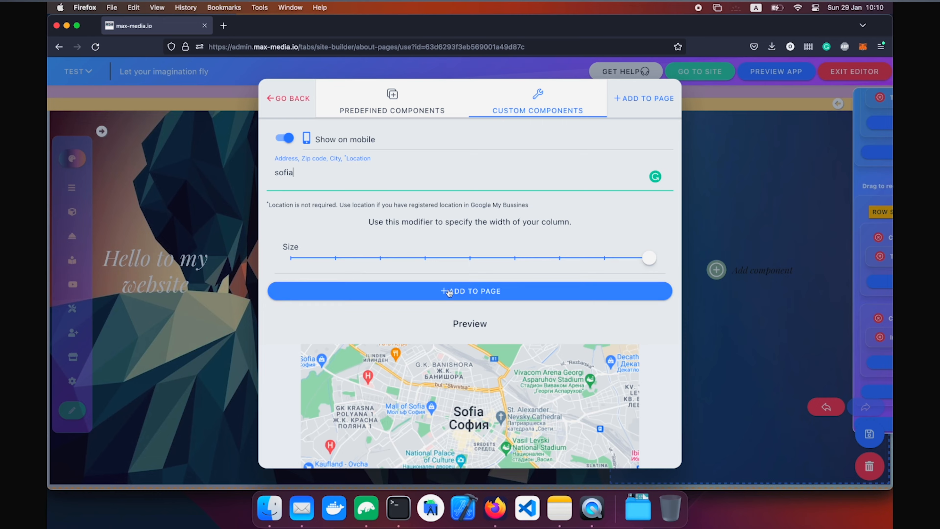
pyautogui.click(446, 291)
pyautogui.scroll(-10, 515, 412)
pyautogui.scroll(2, 642, 342)
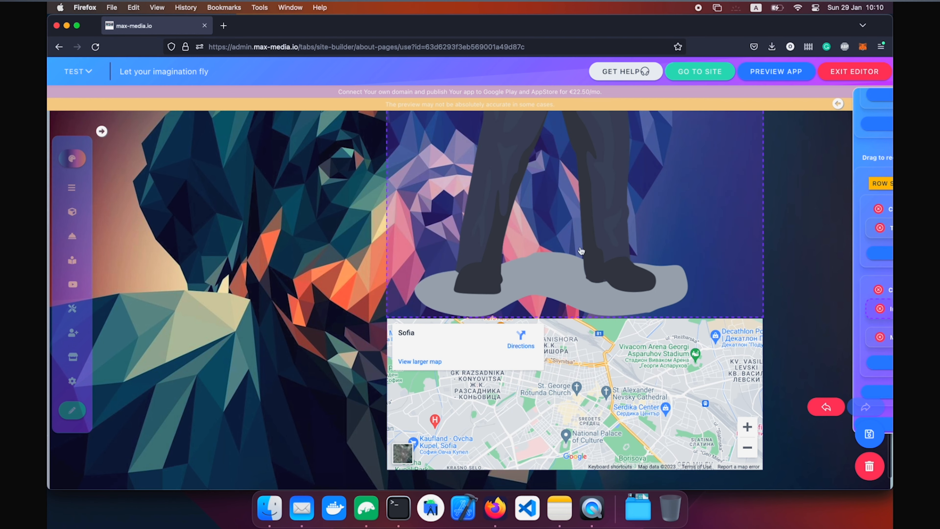
pyautogui.click(470, 289)
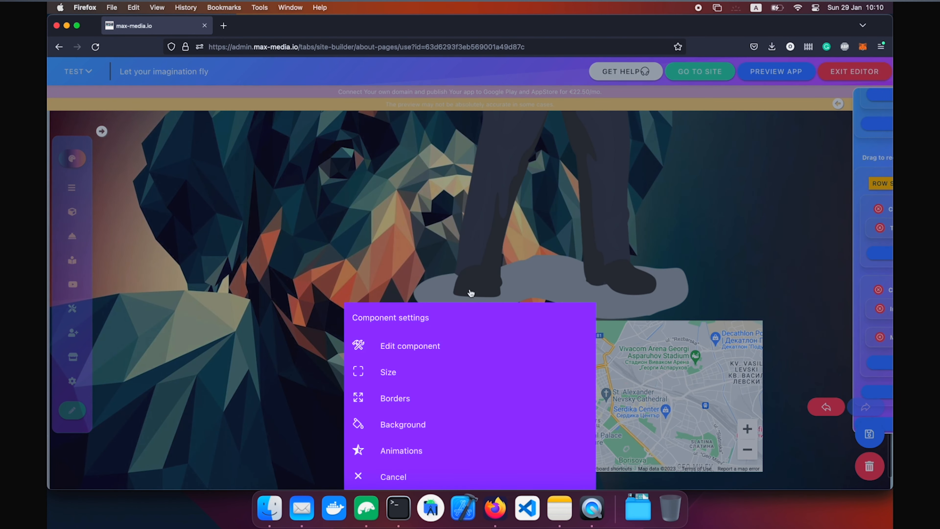
# Drag the map's Component size slider left to narrow the map.
pyautogui.click(435, 251)
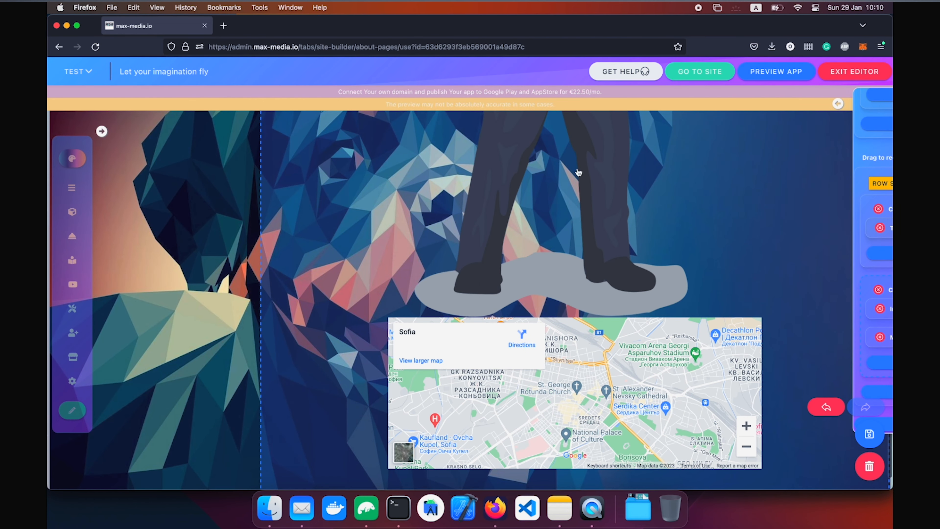
pyautogui.click(531, 209)
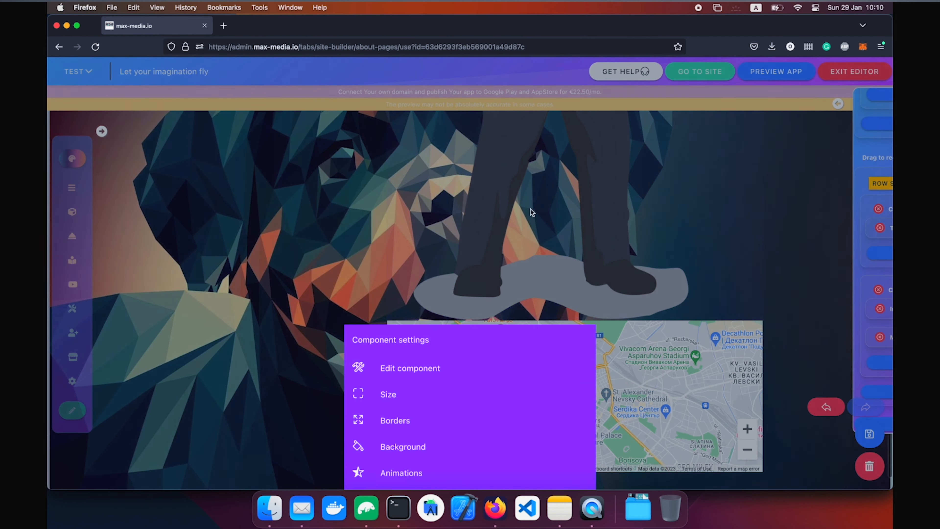
pyautogui.click(414, 370)
pyautogui.moveTo(555, 230); pyautogui.dragTo(462, 223)
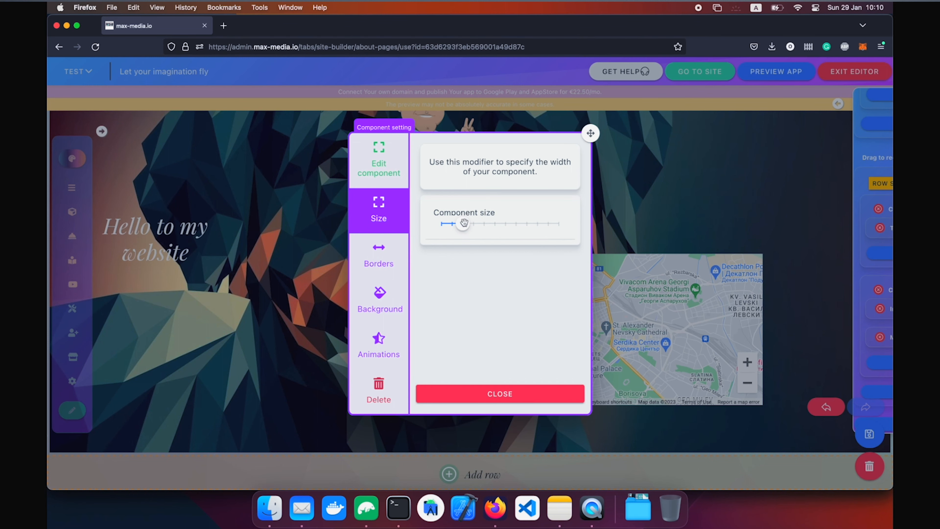
pyautogui.click(695, 277)
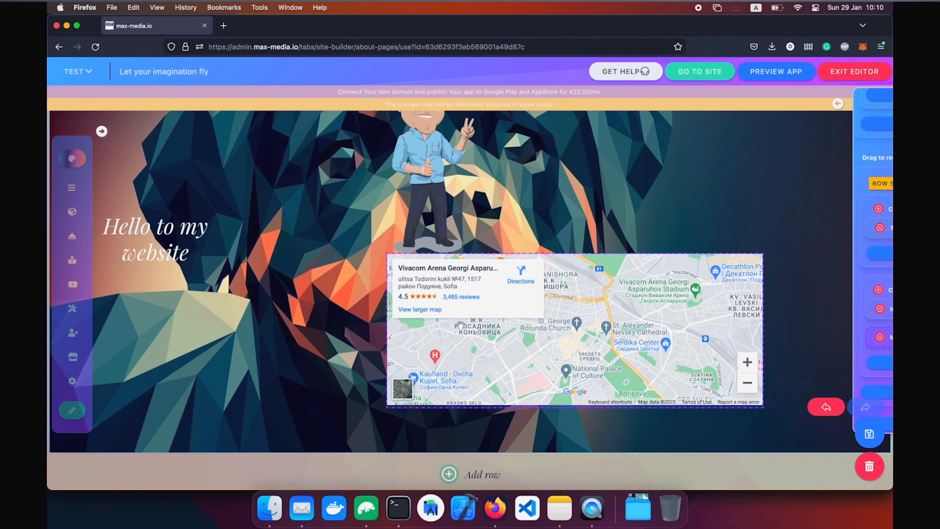
# Shrink the map further so it sits beside the cartoon image.
pyautogui.moveTo(886, 339)
pyautogui.click(850, 338)
pyautogui.click(454, 376)
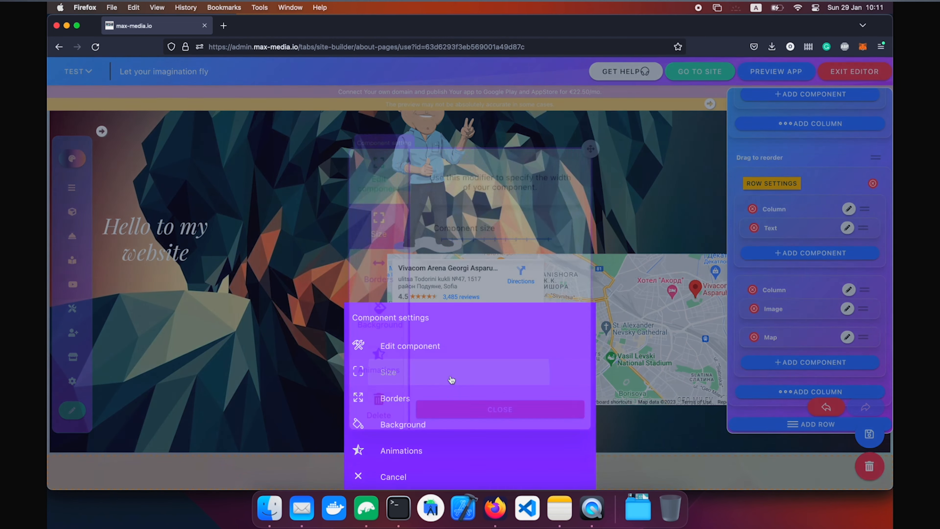
pyautogui.moveTo(530, 225); pyautogui.dragTo(524, 228)
pyautogui.moveTo(598, 135); pyautogui.dragTo(339, 139)
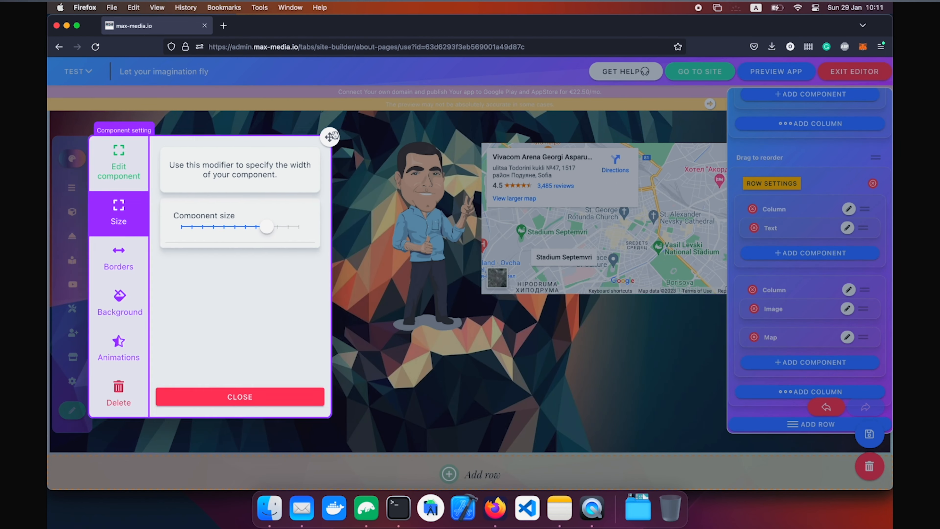
pyautogui.click(282, 400)
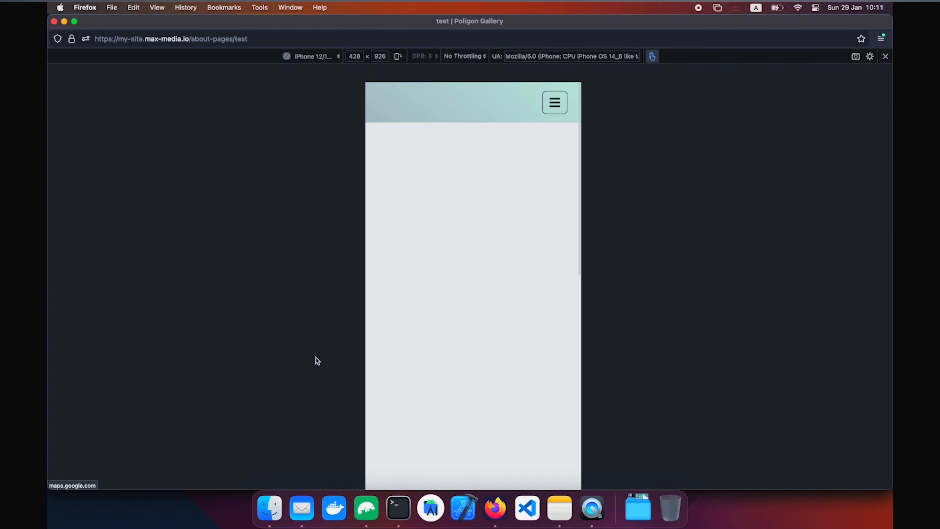
pyautogui.scroll(-8, 440, 345)
pyautogui.scroll(4, 440, 345)
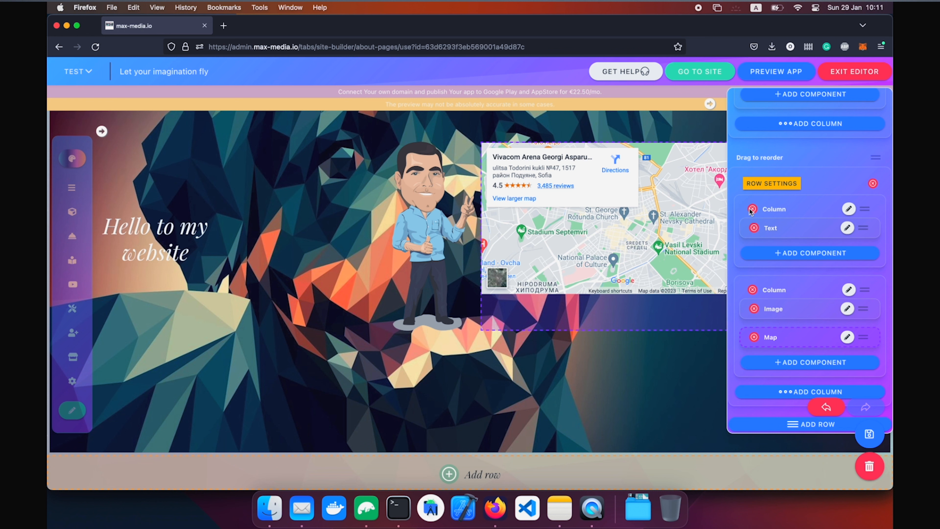
# Delete the image-and-map column and the dog-background row, then start adding a component to the heading column.
pyautogui.click(752, 290)
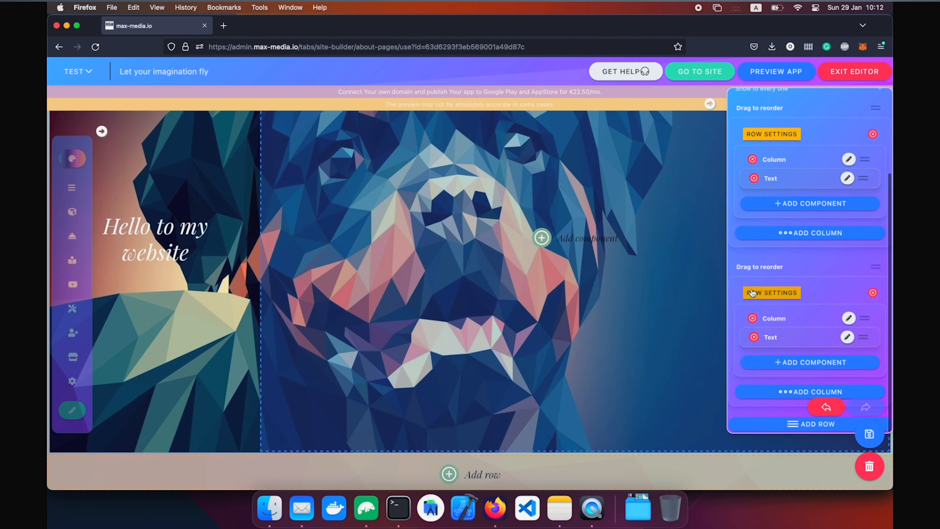
pyautogui.click(872, 293)
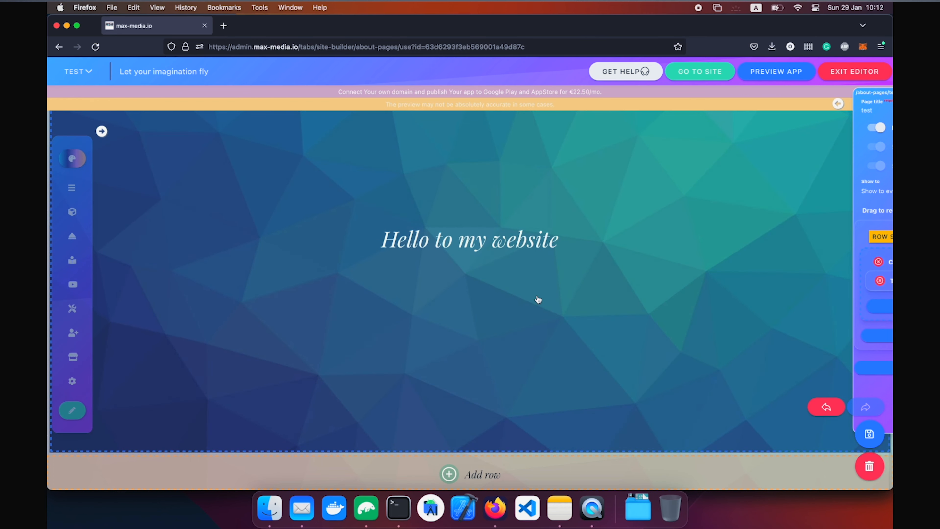
pyautogui.click(537, 297)
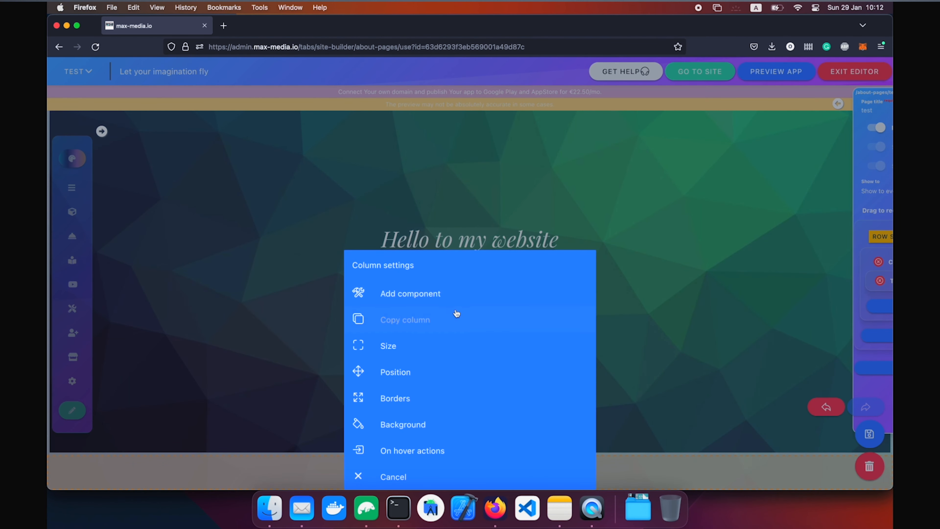
pyautogui.click(269, 317)
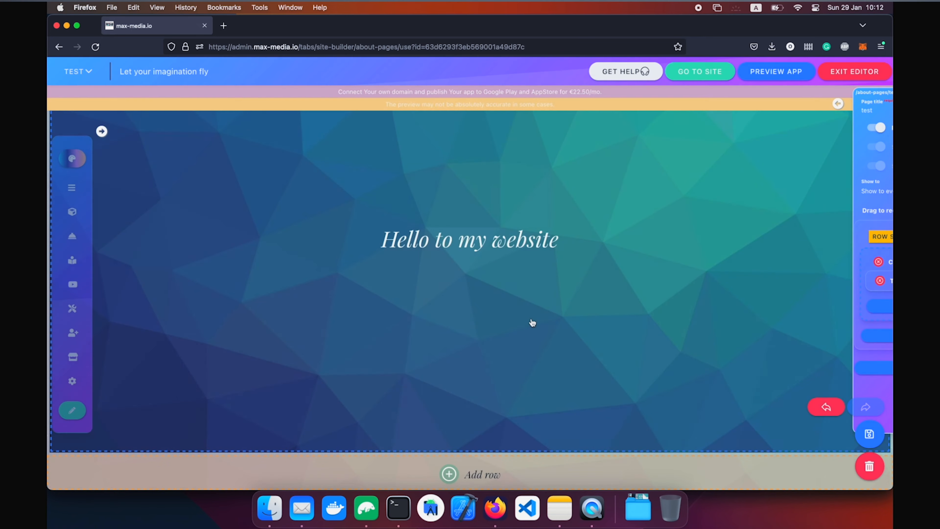
pyautogui.click(532, 320)
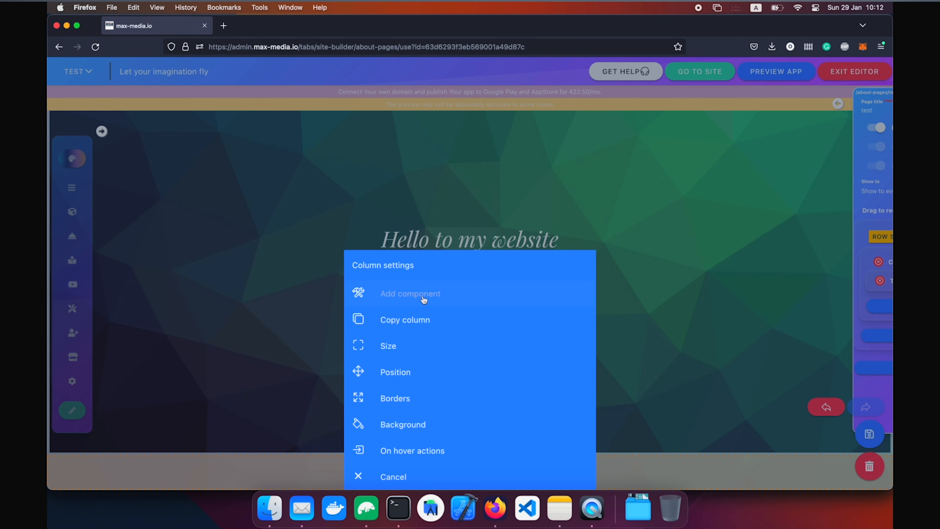
pyautogui.click(424, 299)
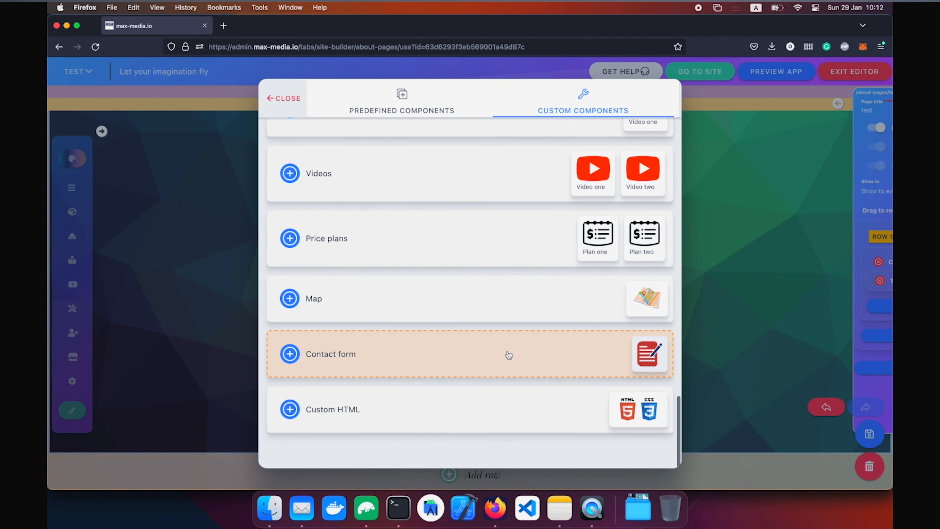
# Add a Contact form component beneath the 'Hello to my website' heading.
pyautogui.click(509, 355)
pyautogui.doubleClick(649, 177)
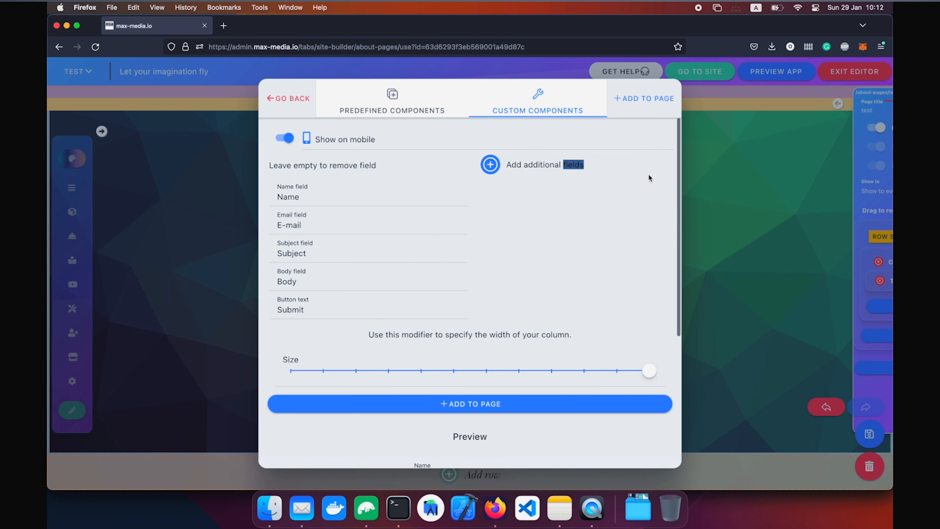
pyautogui.click(503, 412)
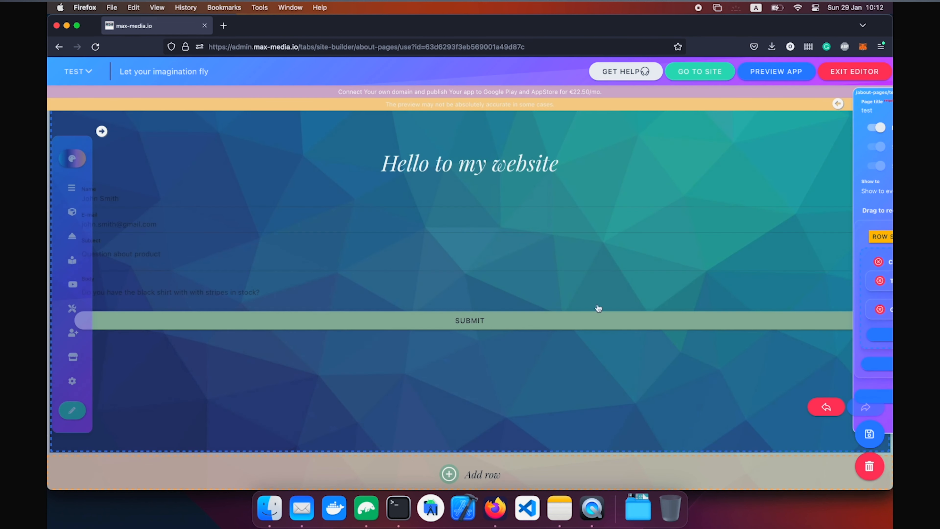
# Increase the column's horizontal spacing to inset the form, then switch to the Firefox phone preview.
pyautogui.click(524, 195)
pyautogui.click(653, 153)
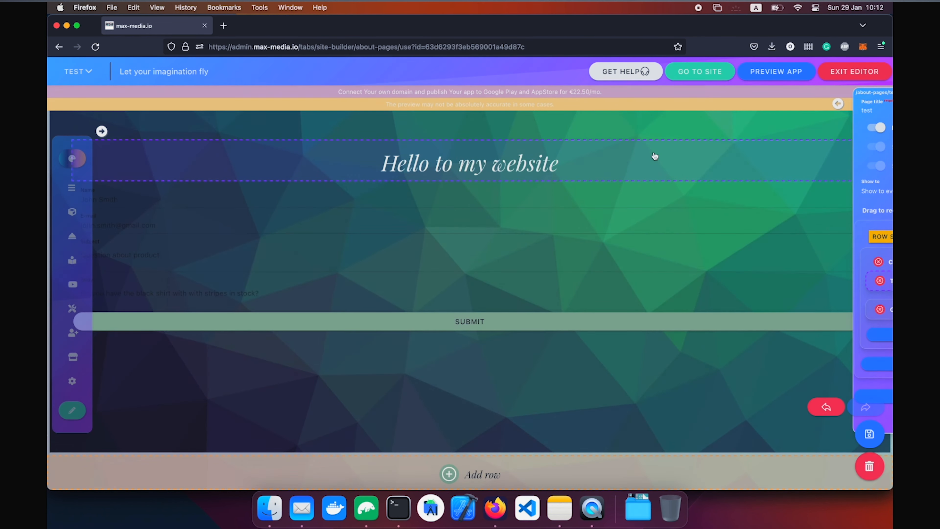
pyautogui.click(652, 116)
pyautogui.click(431, 343)
pyautogui.scroll(-10, 476, 388)
pyautogui.moveTo(452, 368); pyautogui.dragTo(525, 368)
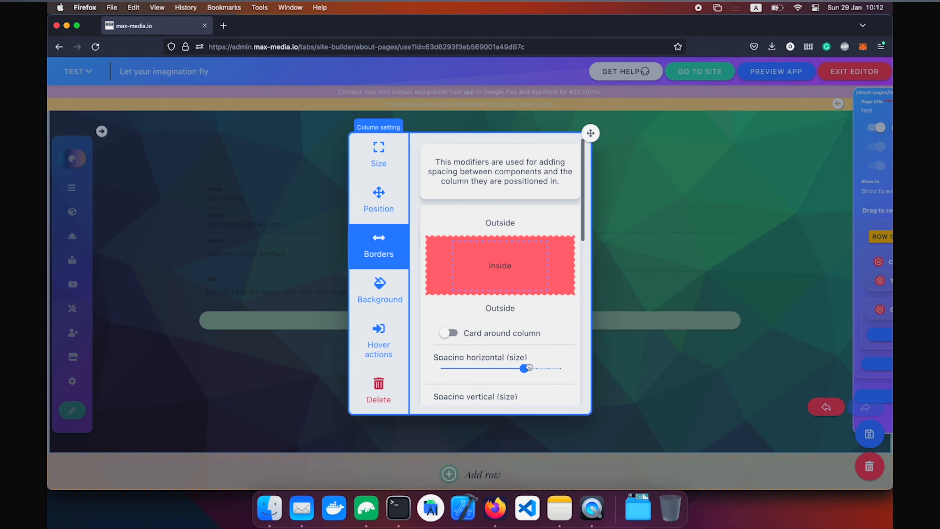
pyautogui.click(669, 359)
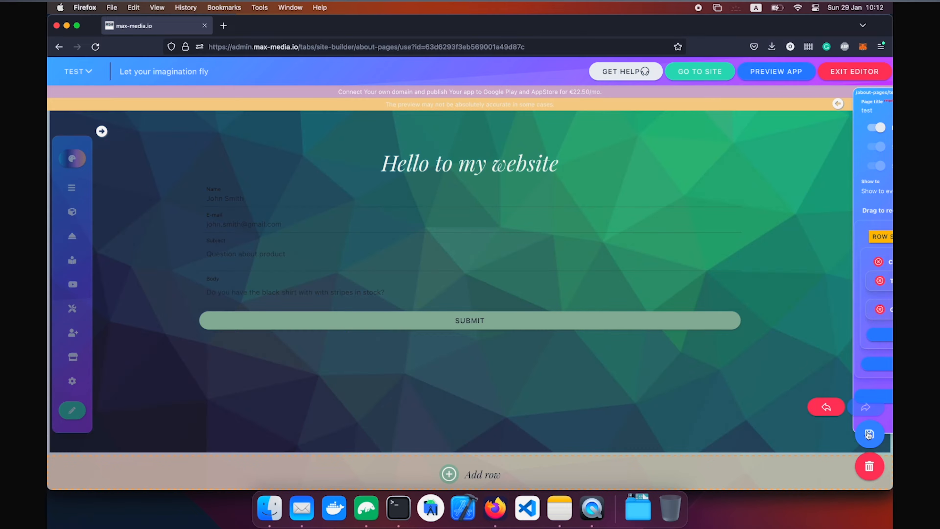
pyautogui.hotkey('ctrl', 'Up')
pyautogui.click(373, 374)
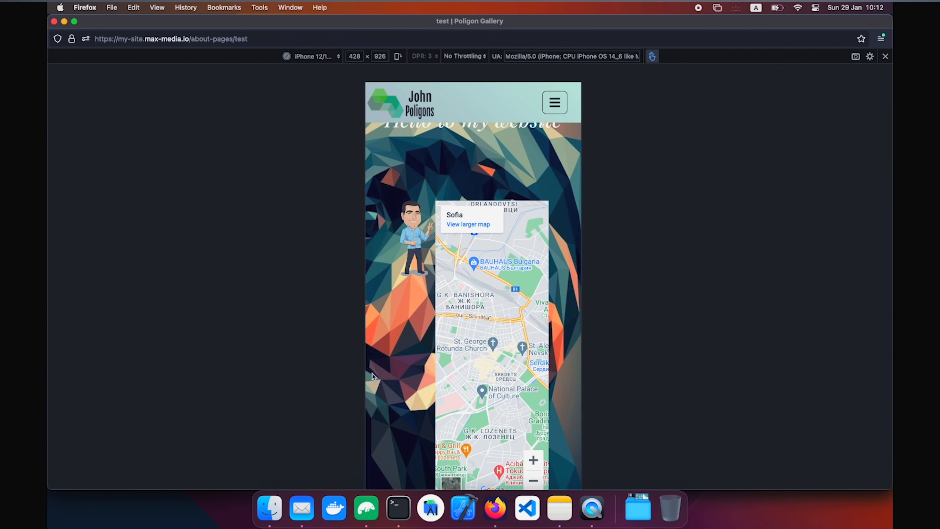
# Exit Firefox's responsive preview and scroll through the published test page.
pyautogui.press('super+alt+m')
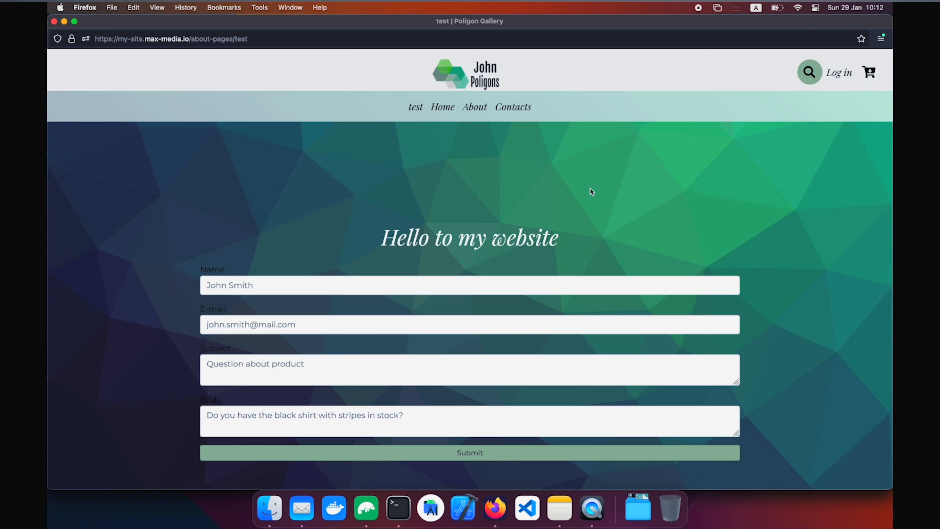
pyautogui.scroll(-2, 605, 171)
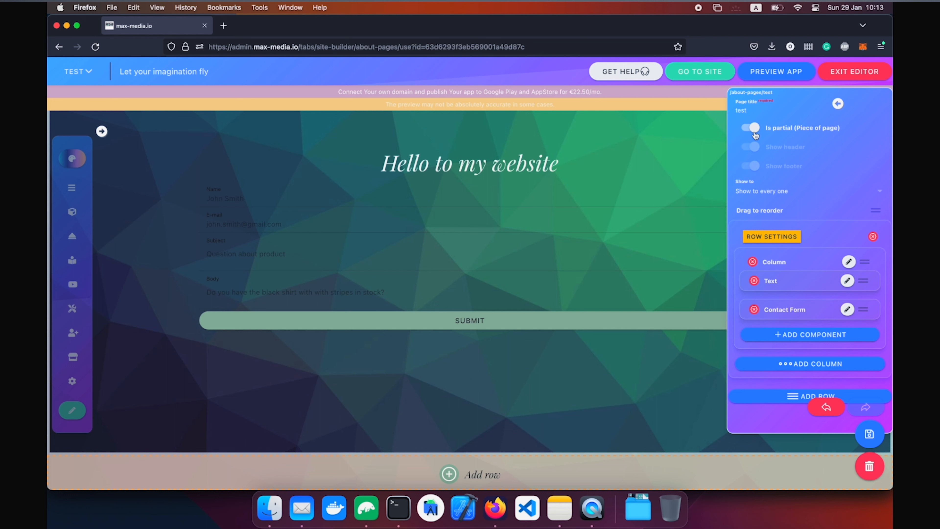
# Switch off 'Is partial (Piece of page)' on the test page, save, and review the live preview.
pyautogui.click(753, 130)
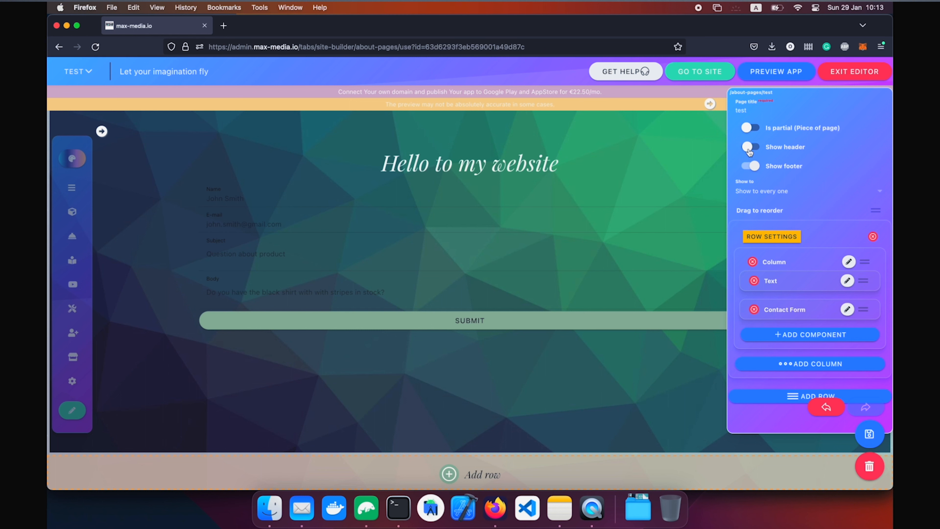
pyautogui.click(869, 434)
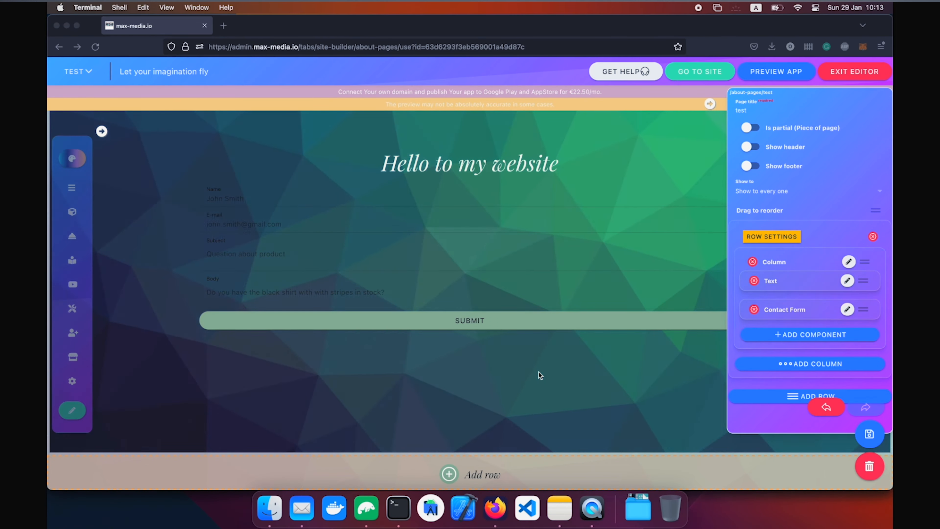
pyautogui.hotkey('ctrl', 'Up')
pyautogui.click(327, 424)
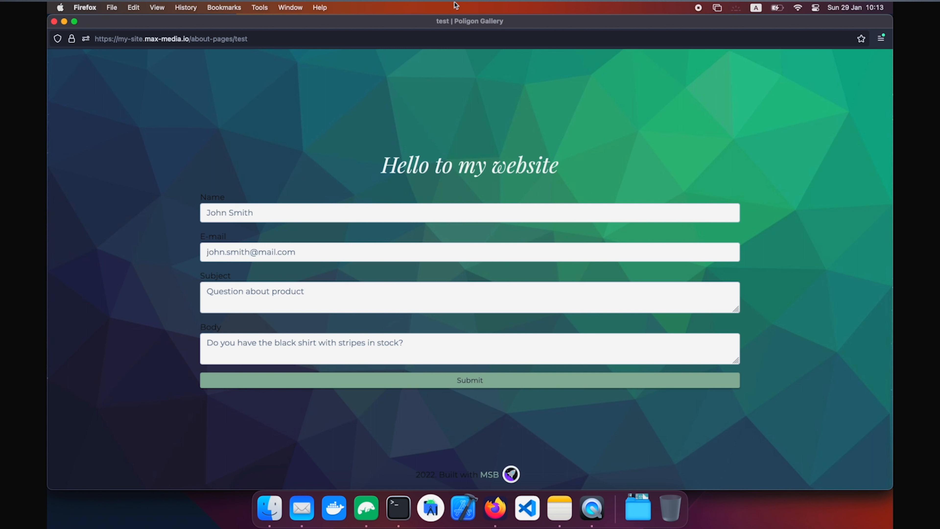
pyautogui.press('super+w')
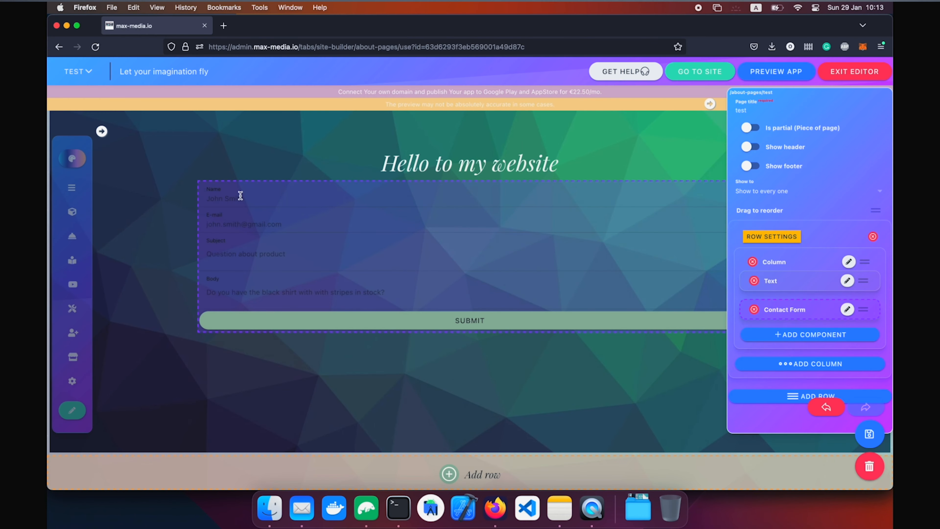
pyautogui.click(77, 71)
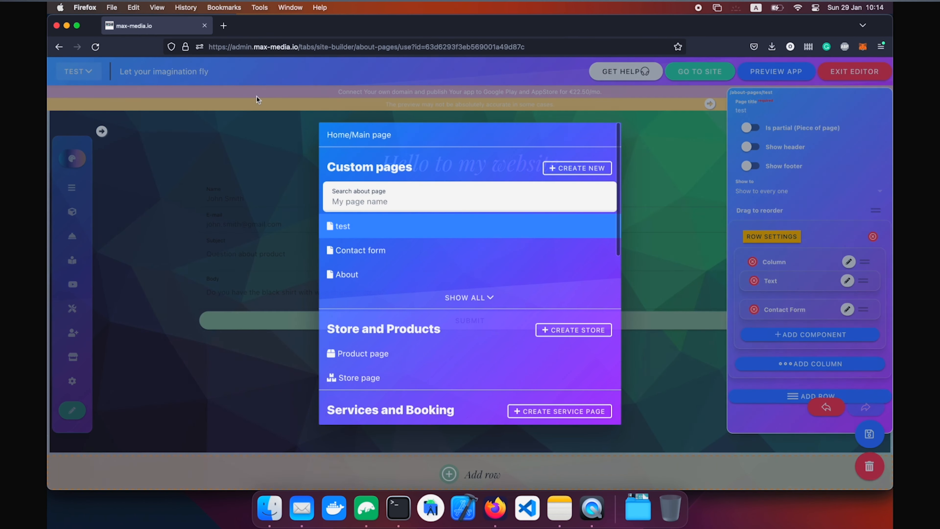
# On the Home page, delete the illustration collage section and add the 'test' section.
pyautogui.click(354, 135)
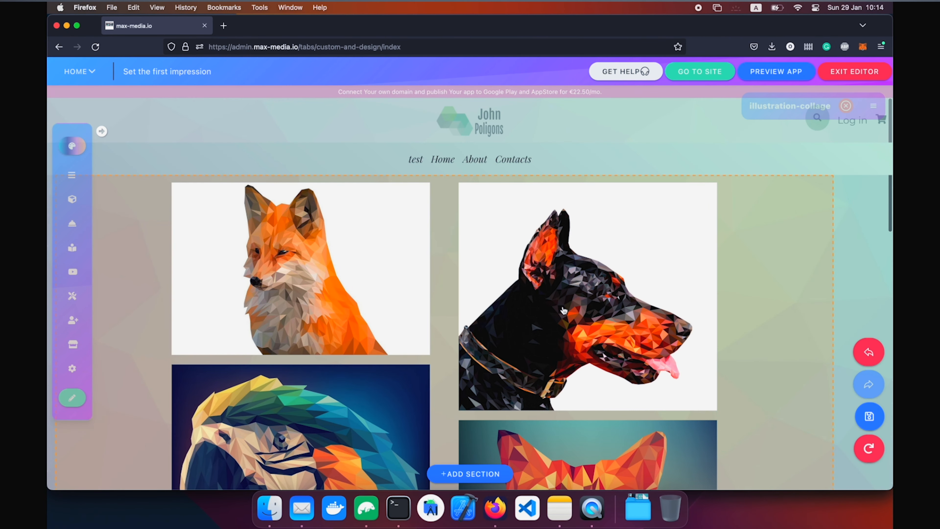
pyautogui.scroll(-10, 563, 311)
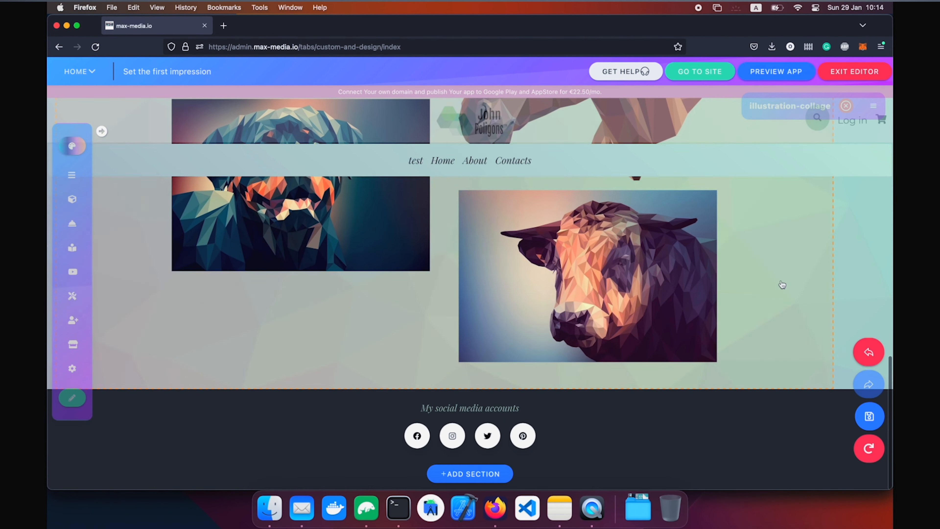
pyautogui.scroll(10, 782, 285)
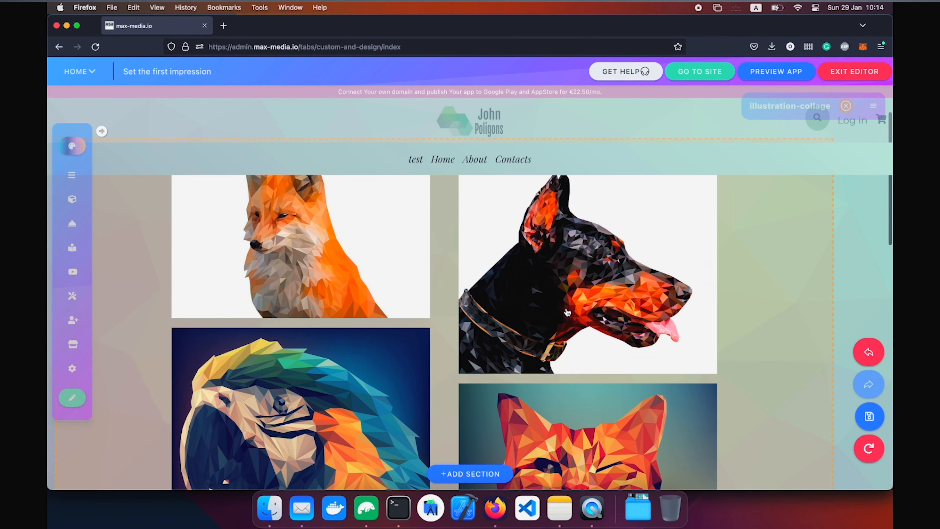
pyautogui.scroll(-5, 567, 312)
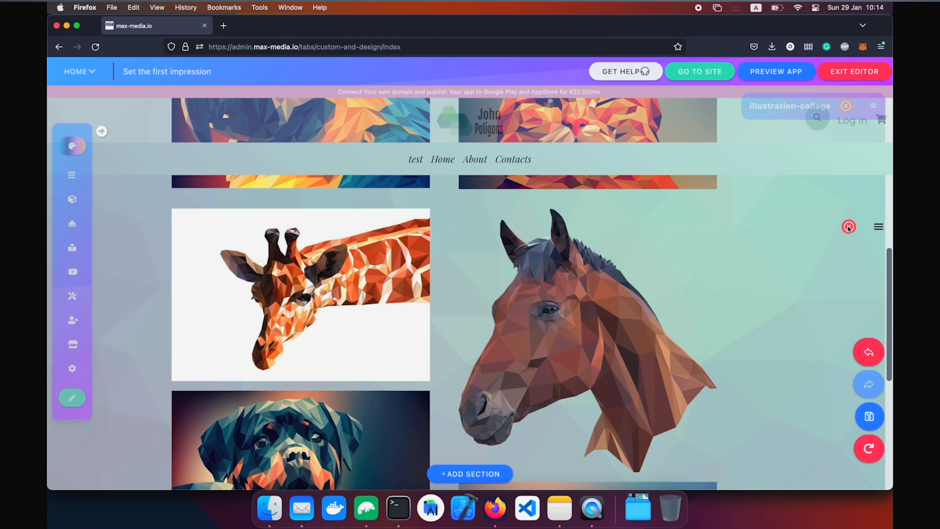
pyautogui.click(849, 226)
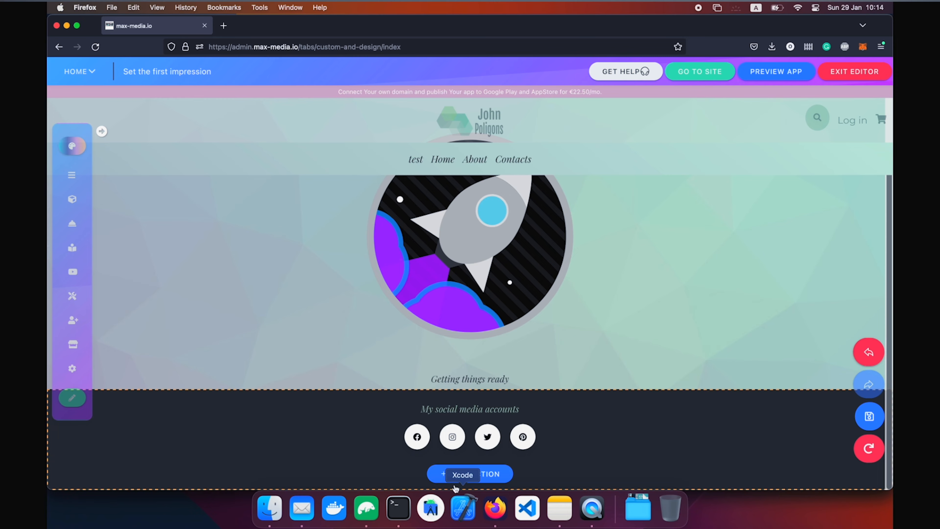
pyautogui.click(460, 476)
pyautogui.click(448, 334)
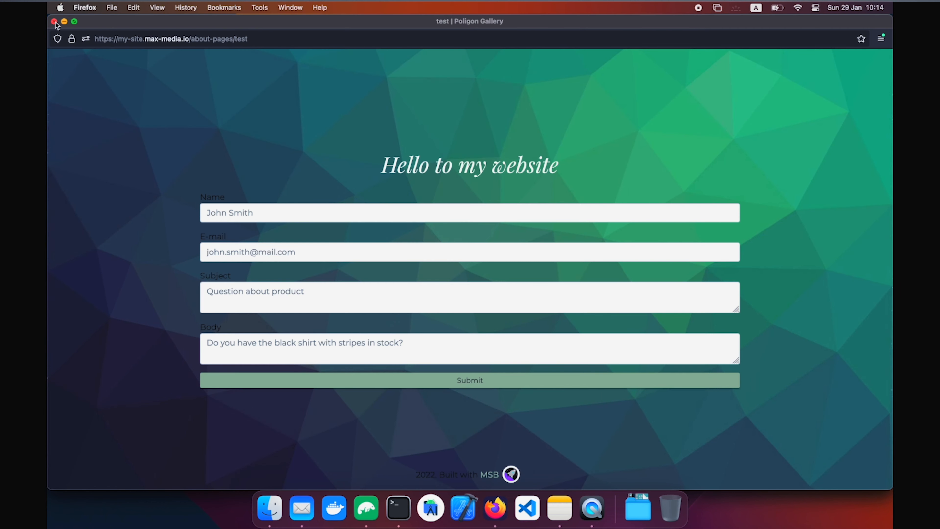
# Check the published Home page via GO TO SITE, then return to the editor.
pyautogui.click(54, 22)
pyautogui.click(699, 74)
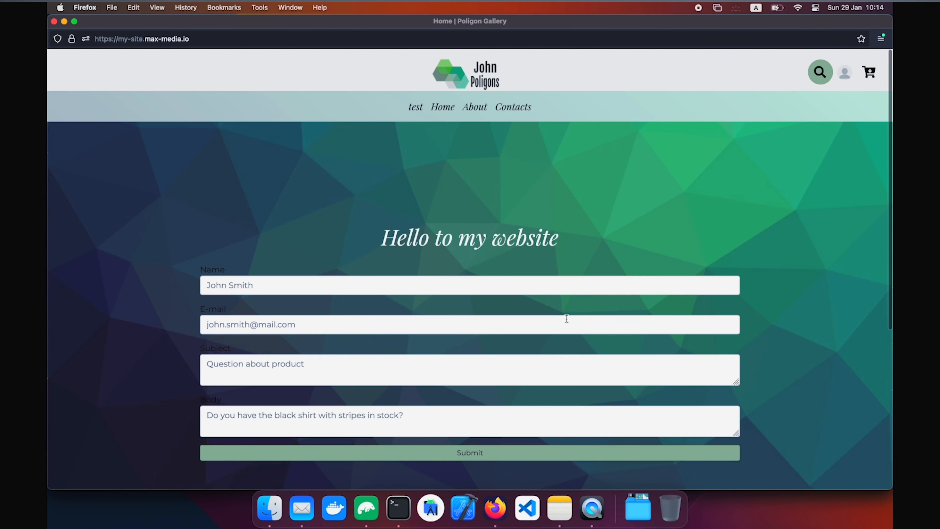
pyautogui.scroll(-5, 514, 241)
pyautogui.hotkey('ctrl', 'Up')
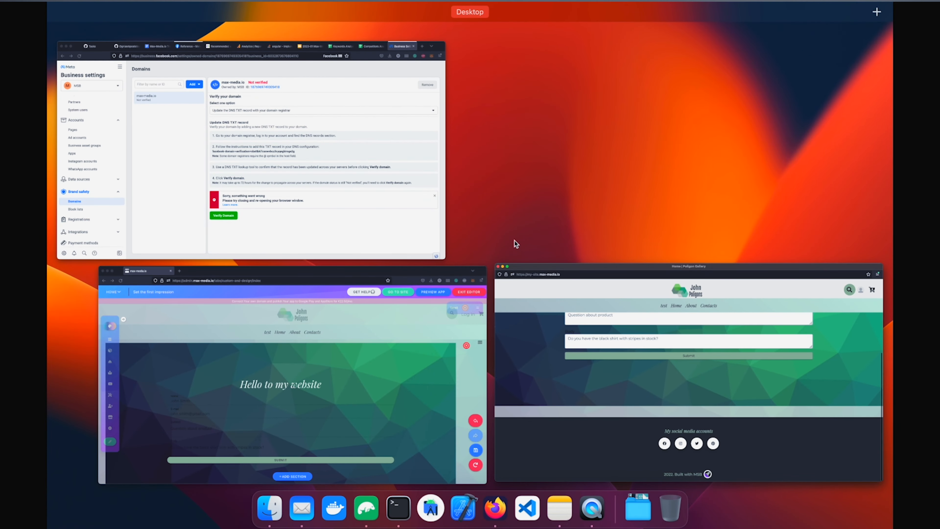
pyautogui.click(359, 347)
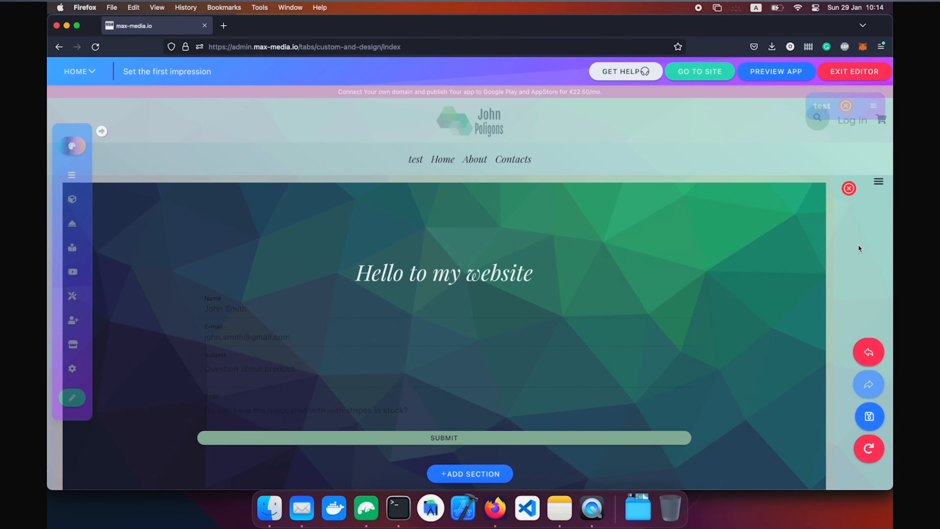
# Replace Home's test section with Contact form and illustration-collage sections.
pyautogui.click(849, 193)
pyautogui.click(475, 476)
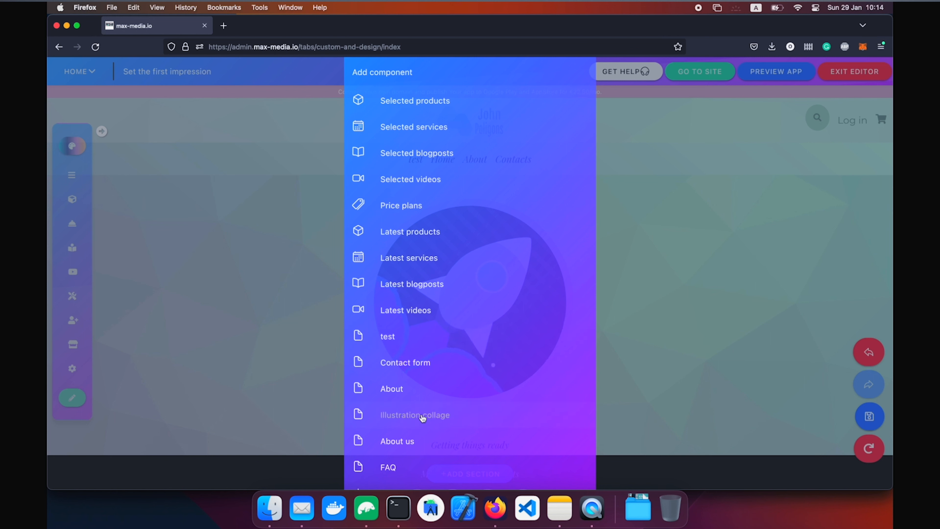
pyautogui.click(391, 362)
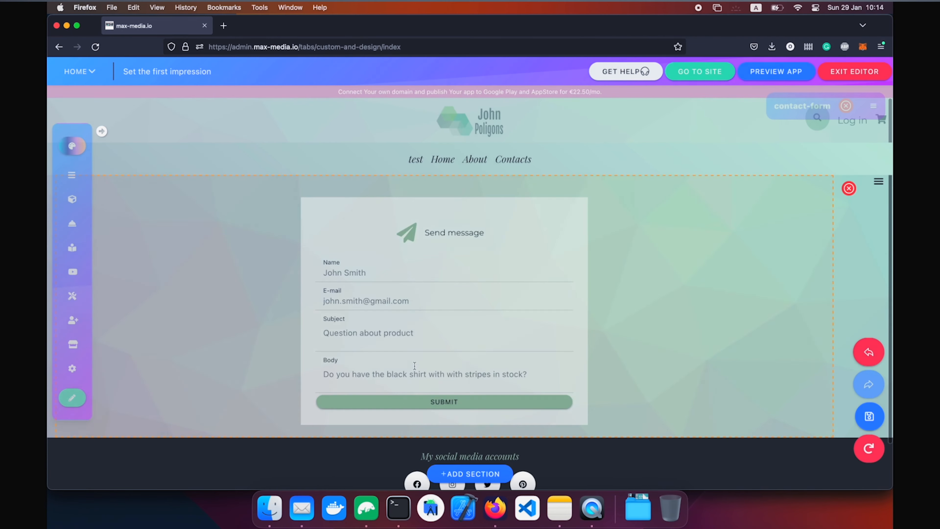
pyautogui.scroll(-2, 457, 289)
pyautogui.click(475, 474)
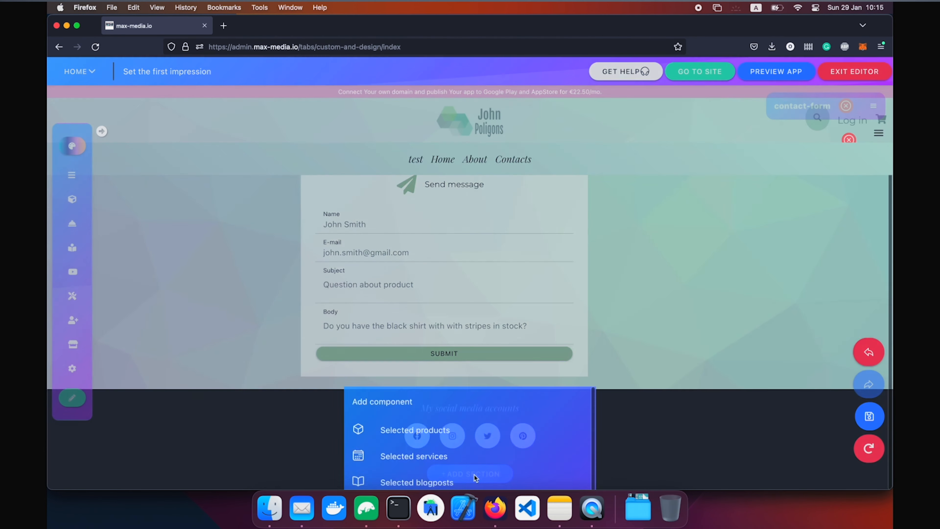
pyautogui.click(414, 422)
pyautogui.scroll(-5, 577, 273)
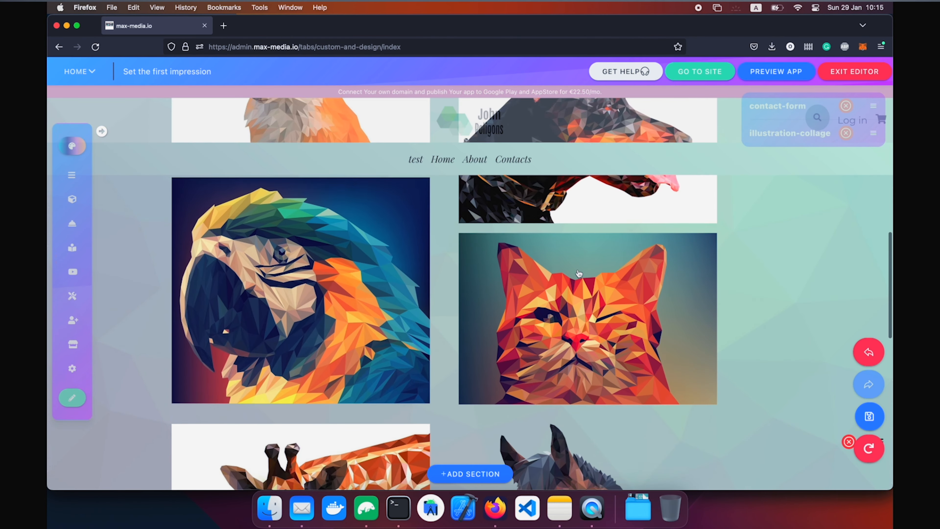
pyautogui.scroll(-5, 644, 292)
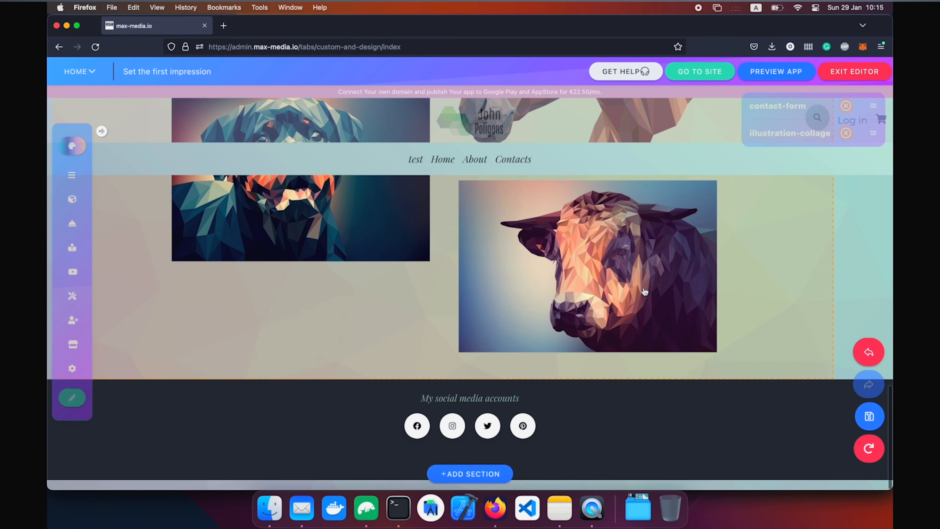
# Save the Home layout, move the contact form below the collage, and check the live site.
pyautogui.click(869, 416)
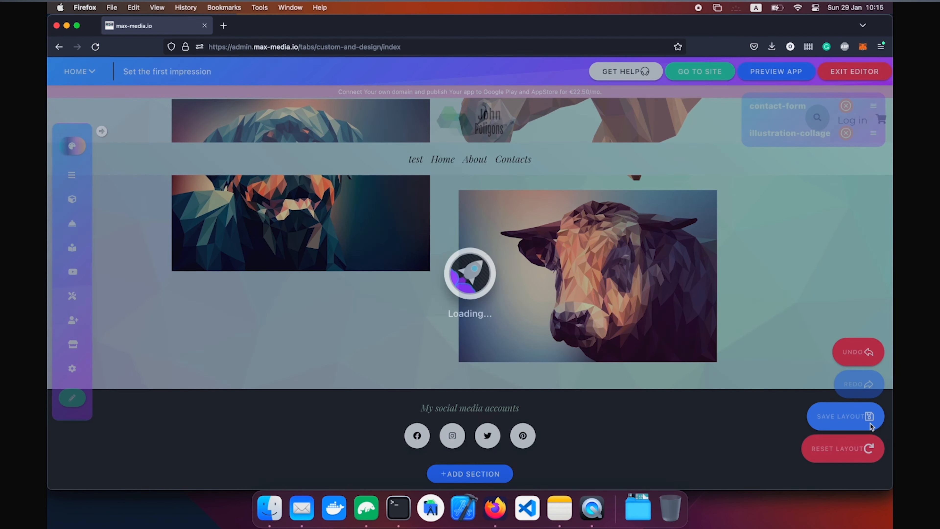
pyautogui.moveTo(873, 106); pyautogui.dragTo(873, 136)
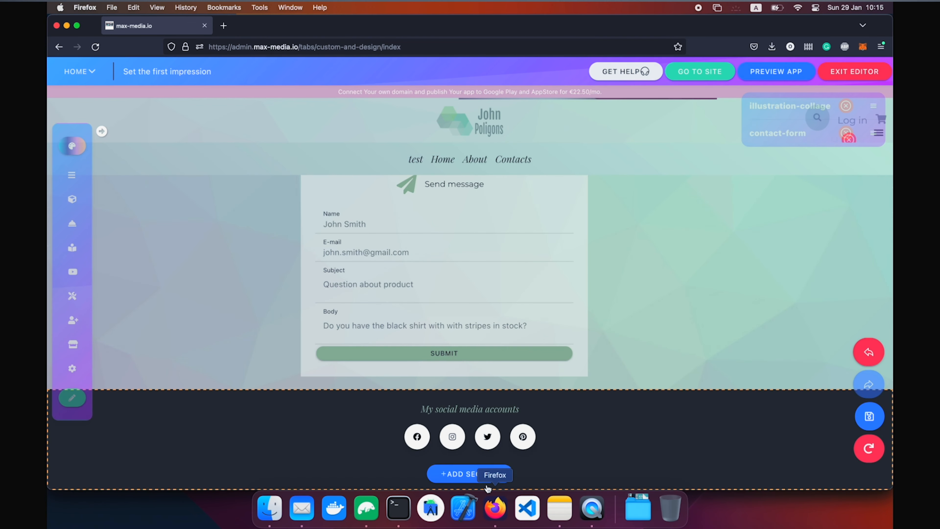
pyautogui.click(694, 73)
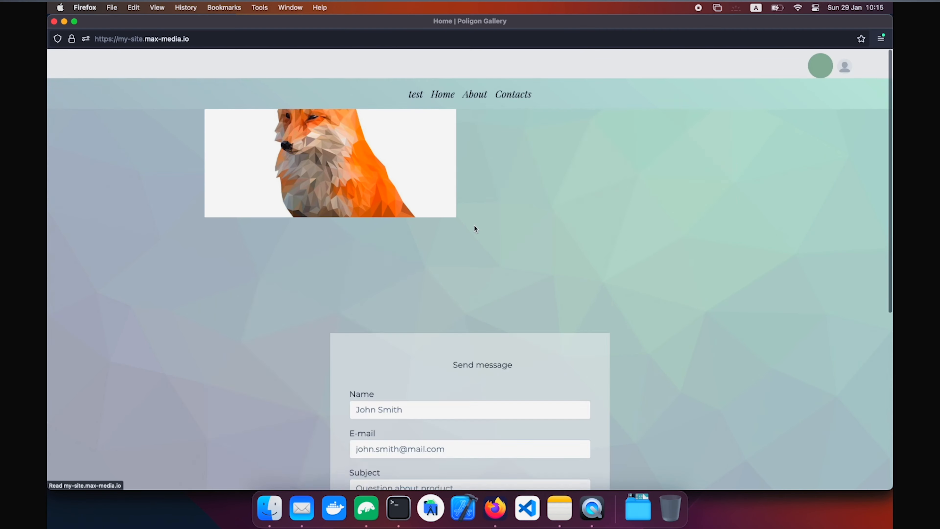
pyautogui.scroll(-20, 474, 227)
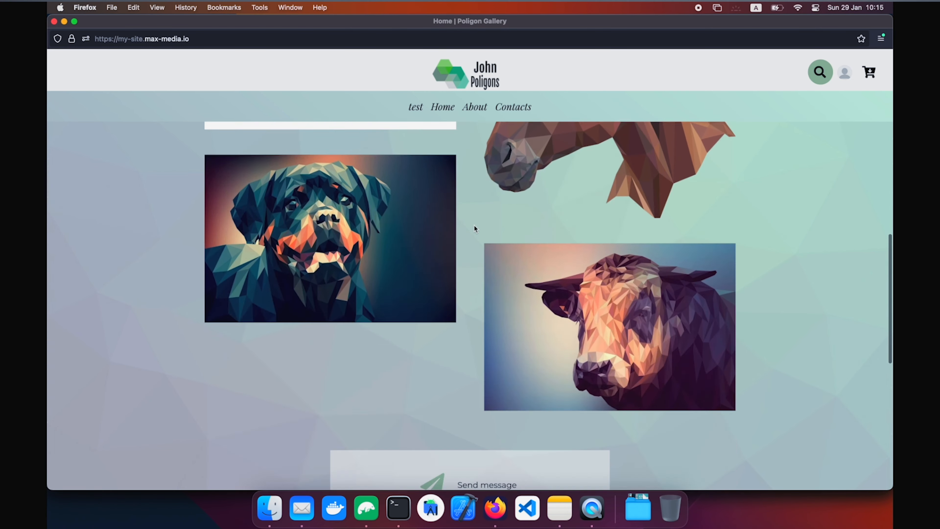
pyautogui.scroll(2, 474, 227)
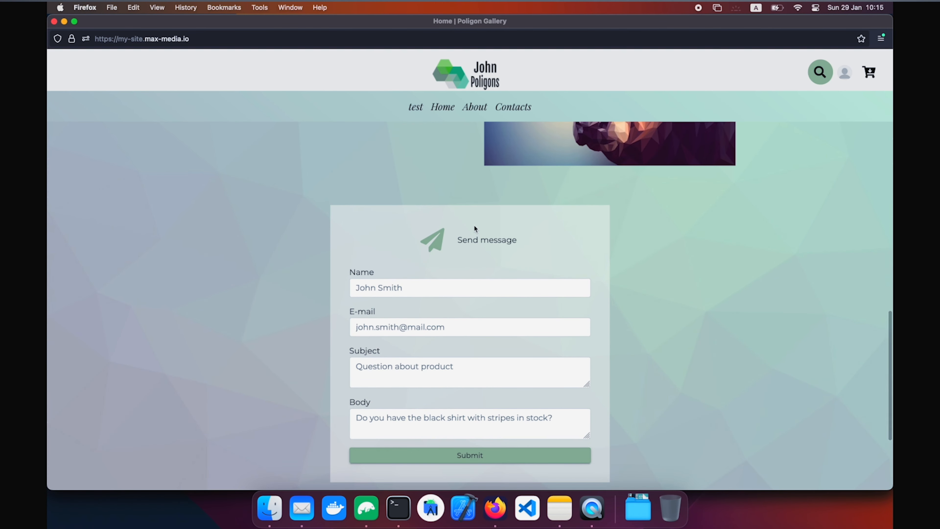